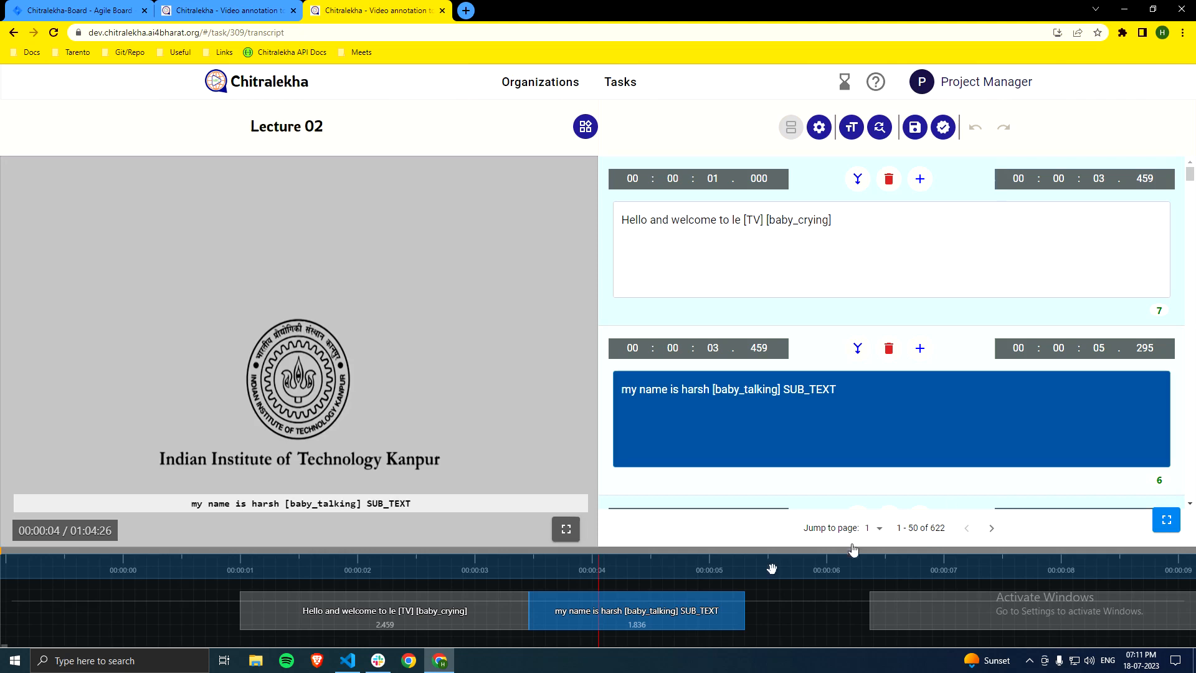
Step: Try inserting a new subtitle segment directly after the opening welcome subtitle, and delete the inserted segment
drag(629, 573, 765, 575)
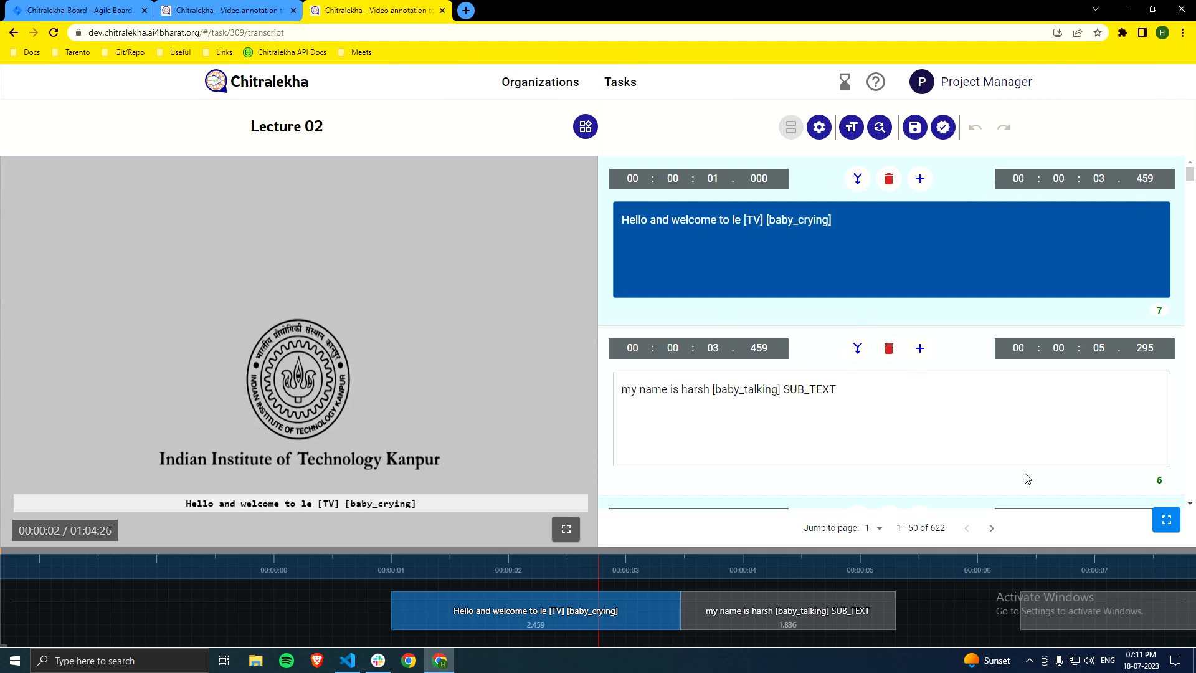
click(920, 179)
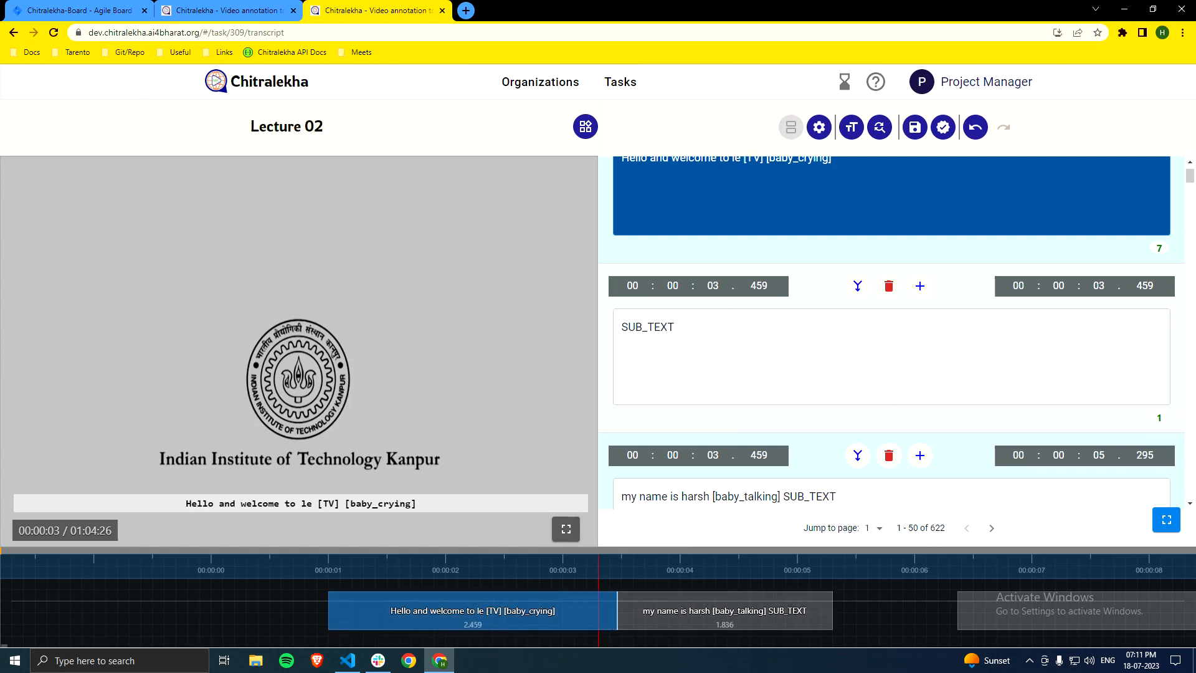
click(888, 285)
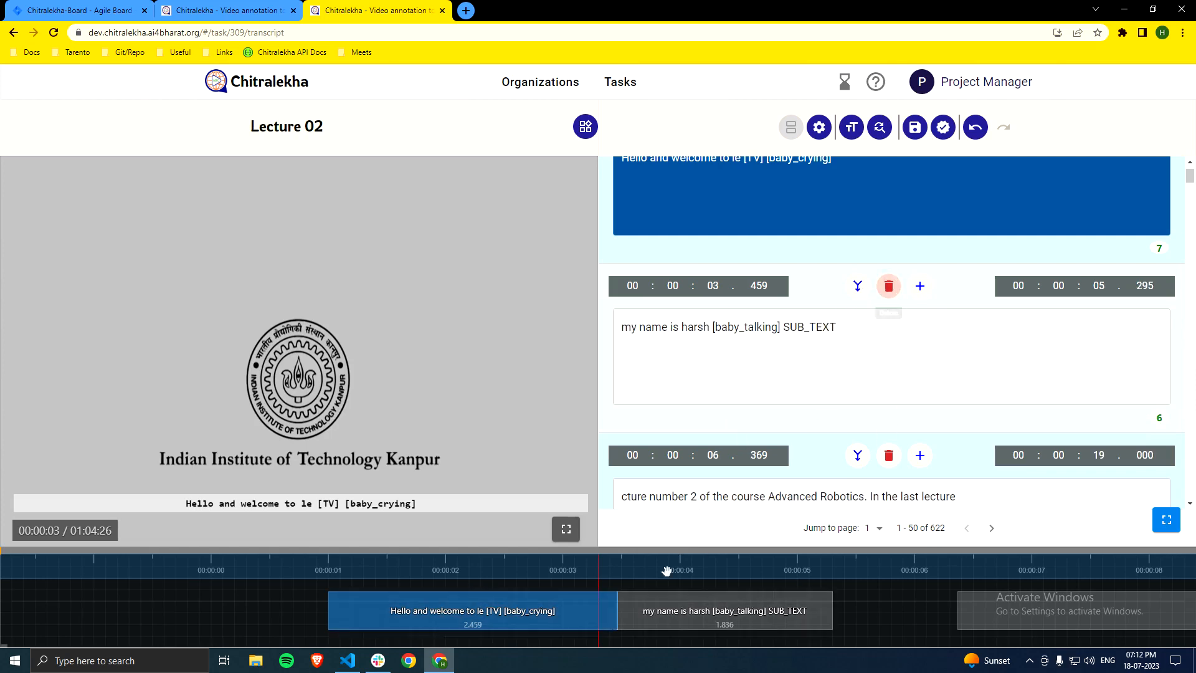
Step: Set the welcome subtitle's end time to 00:00:03.000 and insert a new segment in the gap after it
scroll(716, 448, up, 1)
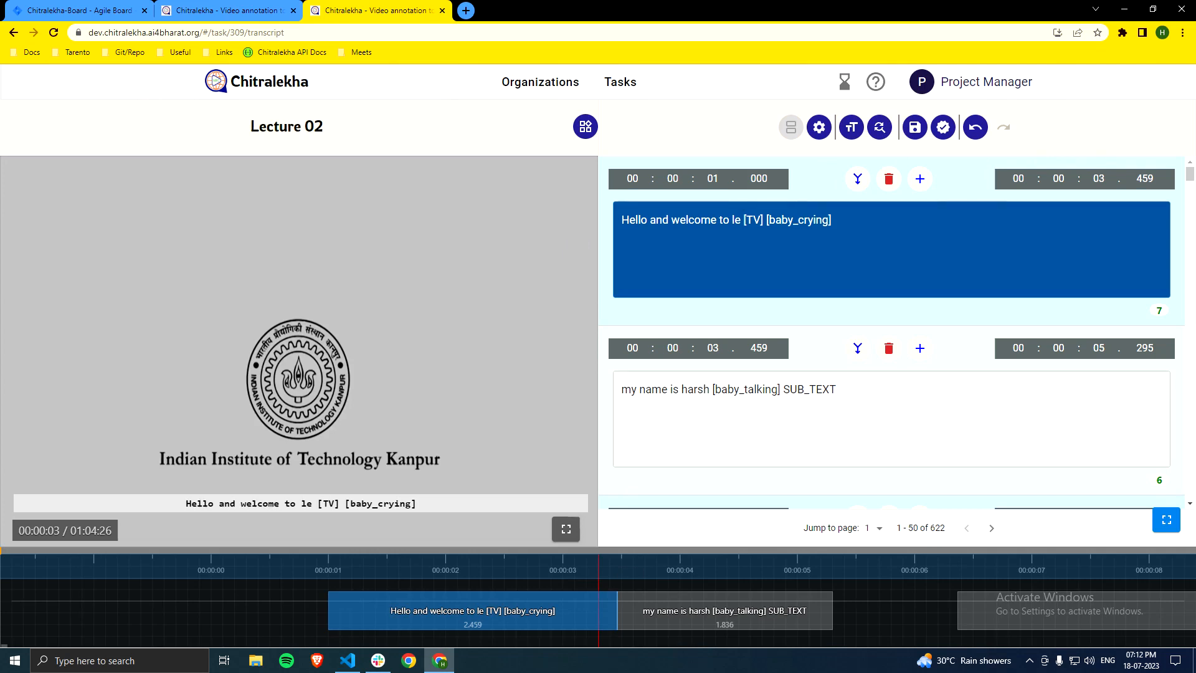
text(000)
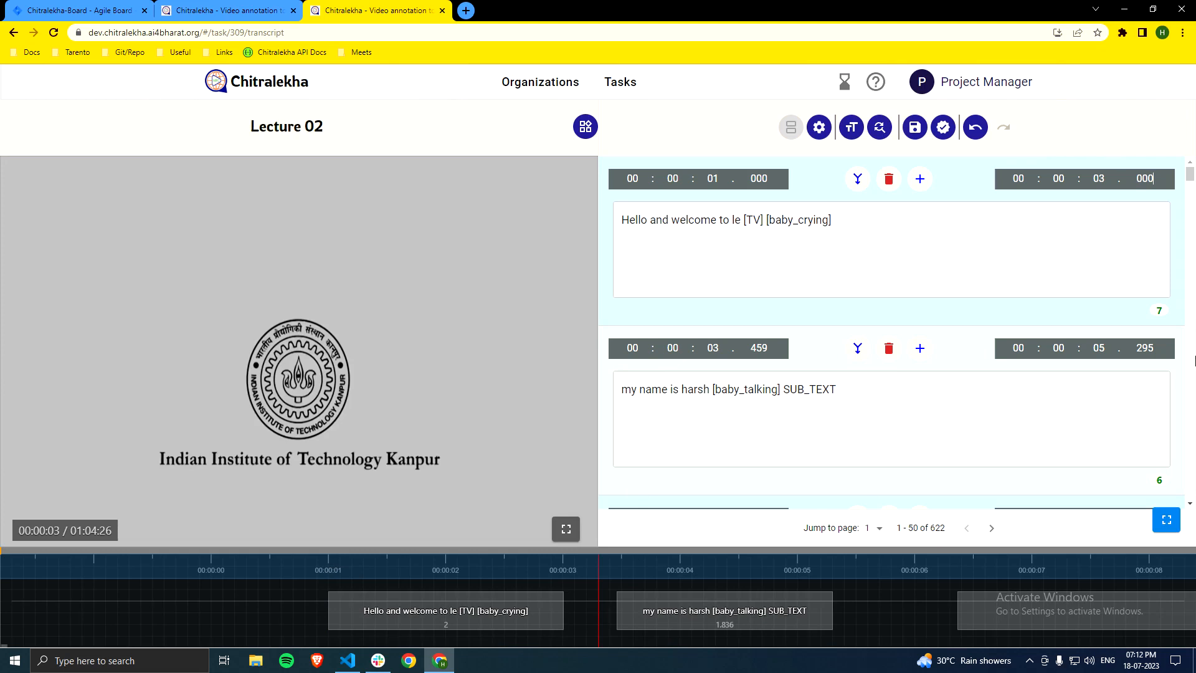
click(920, 180)
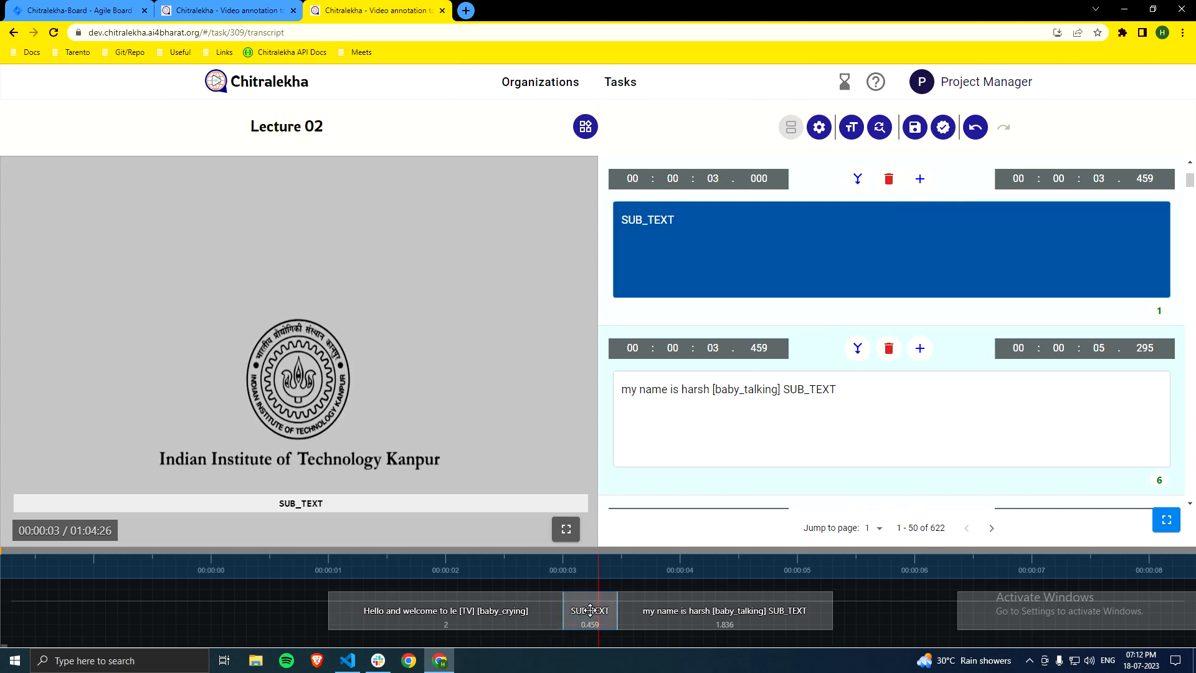
Step: Insert a new segment in the gap after the [baby_talking] subtitle that ends at 00:00:05.295
drag(799, 571, 499, 572)
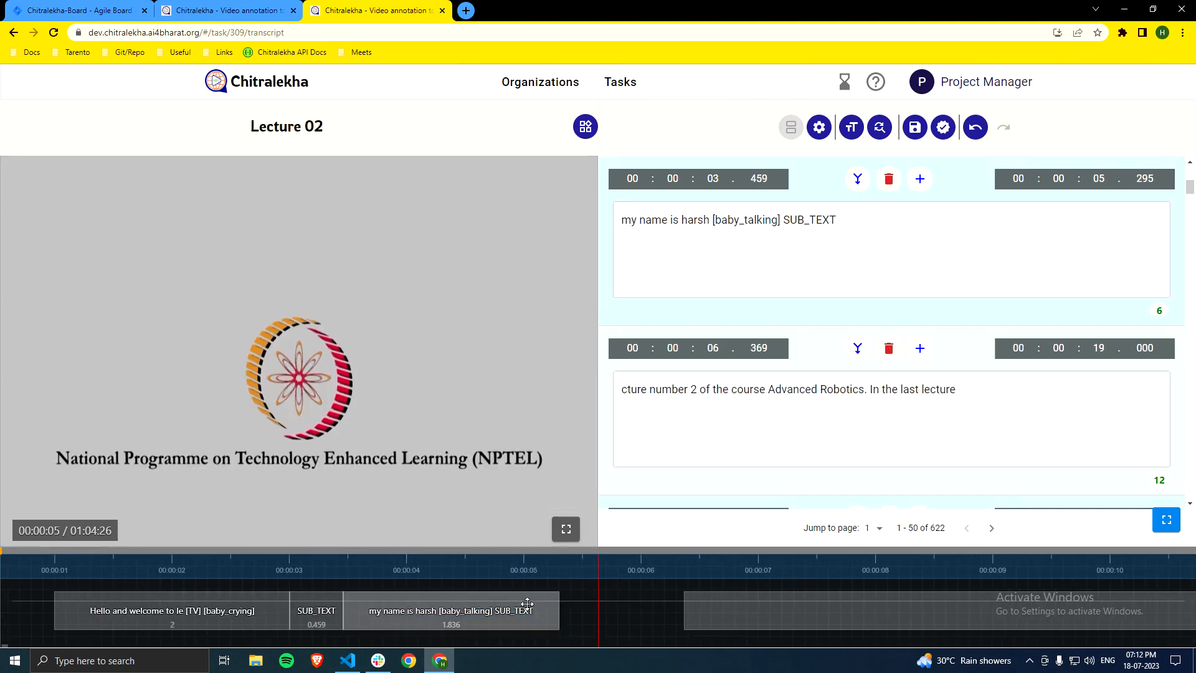
drag(595, 562, 674, 562)
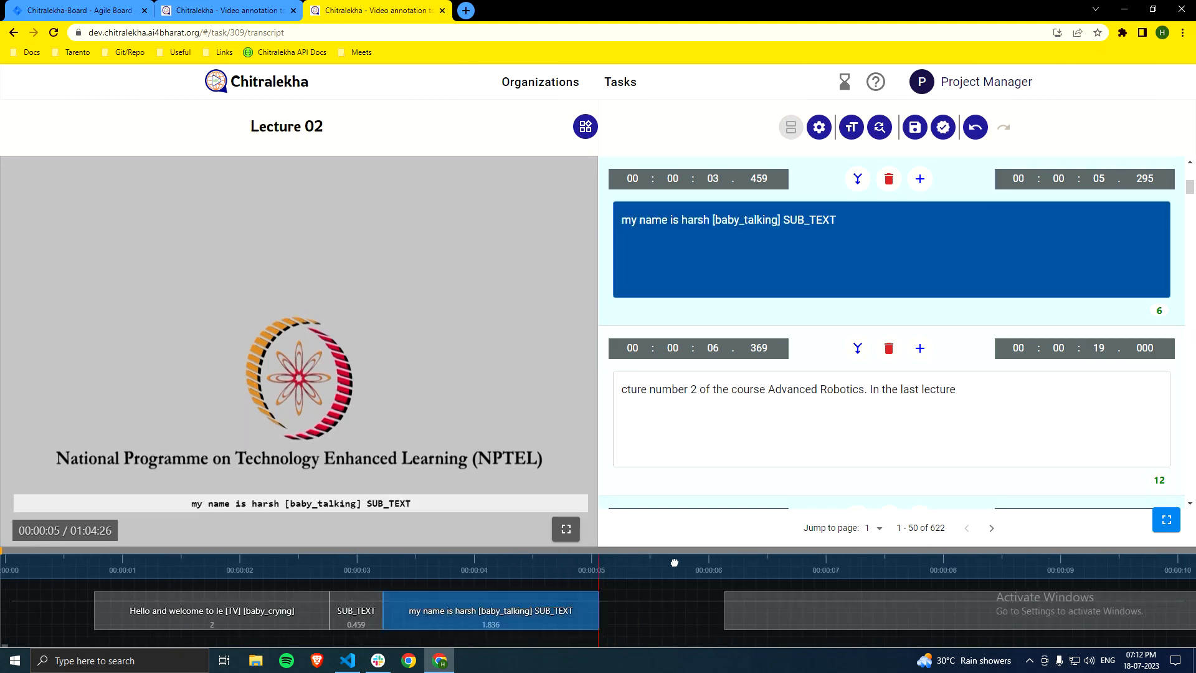
click(920, 179)
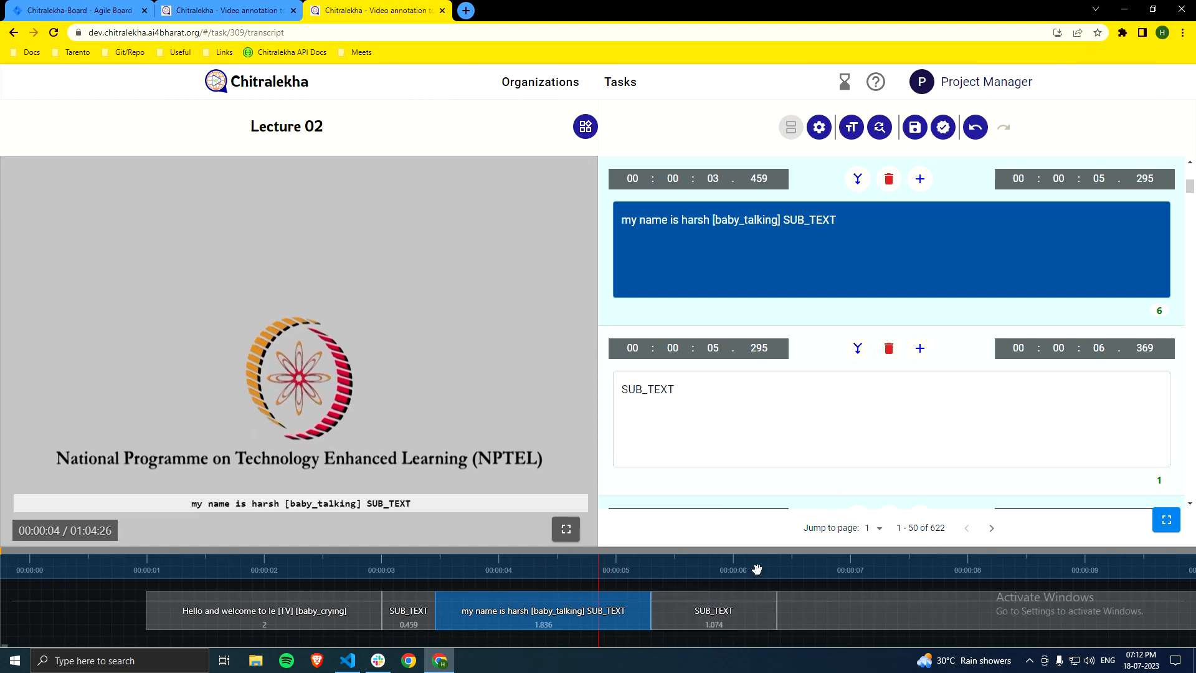
Step: Set the [baby_talking] subtitle's start time to 00:00:04.000 and save the transcript draft
drag(757, 568, 710, 563)
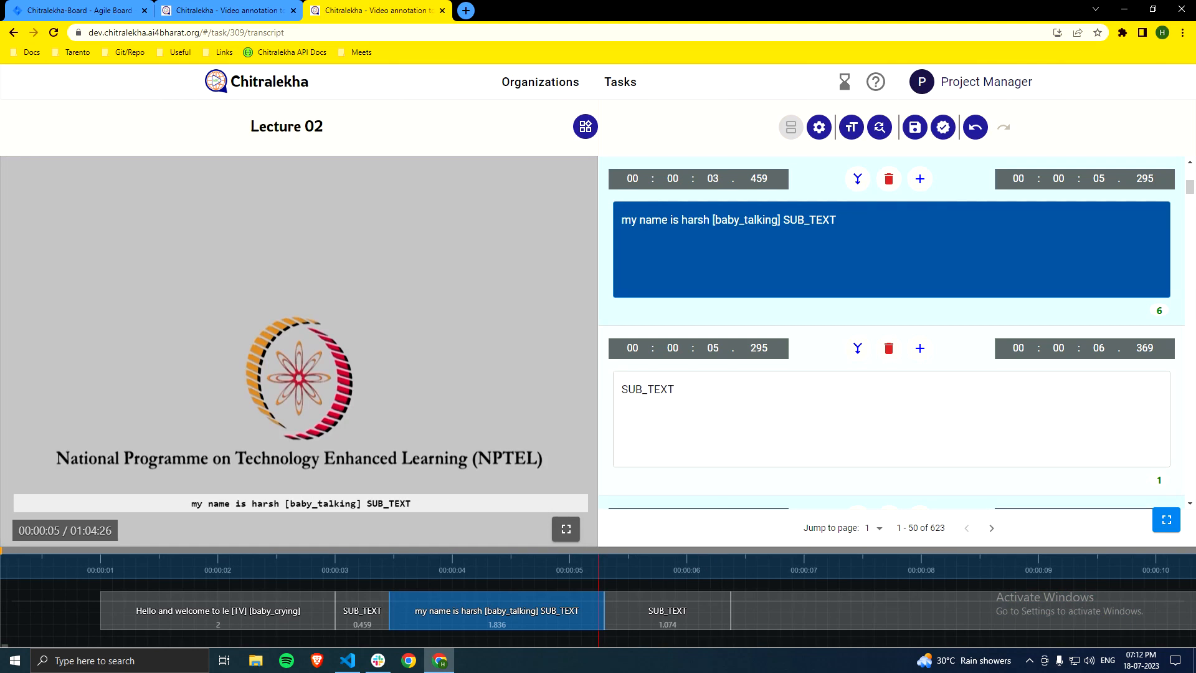
drag(521, 566, 326, 565)
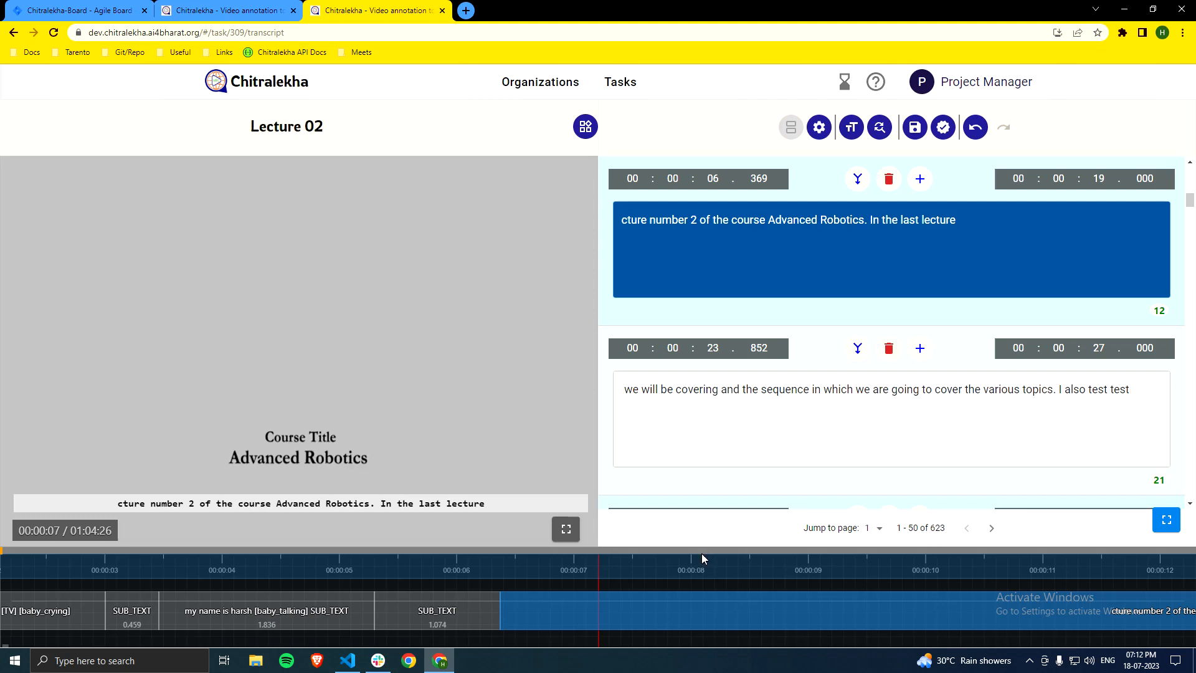
scroll(916, 344, up, 3)
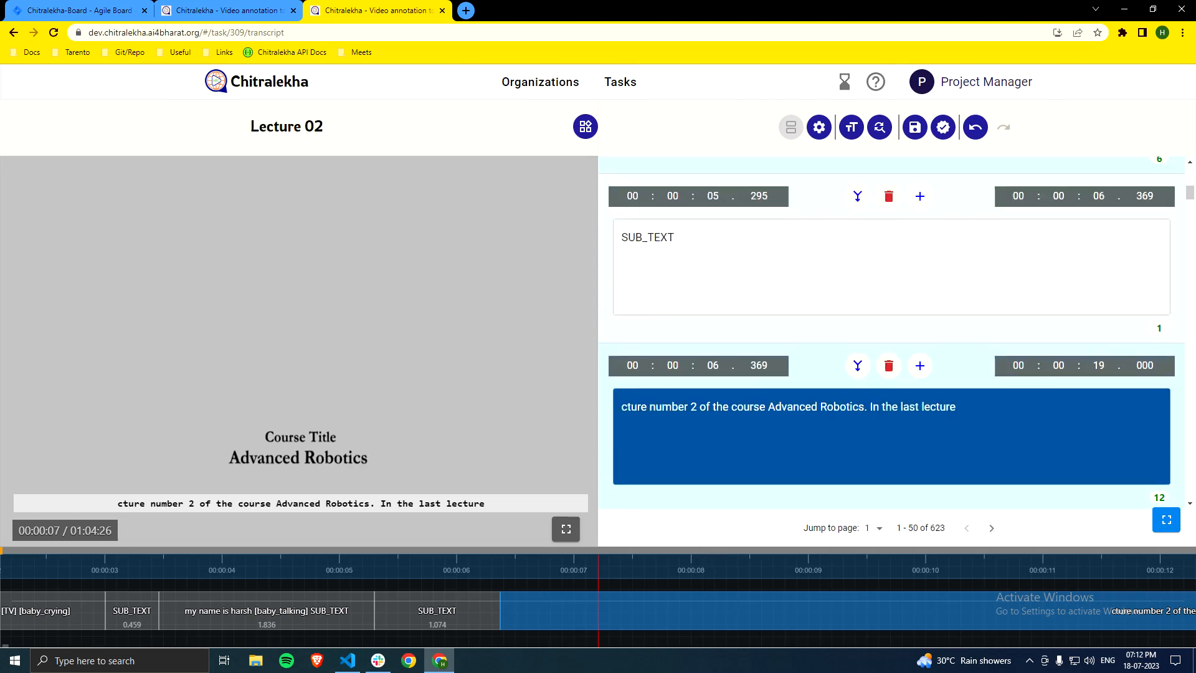
scroll(824, 259, up, 8)
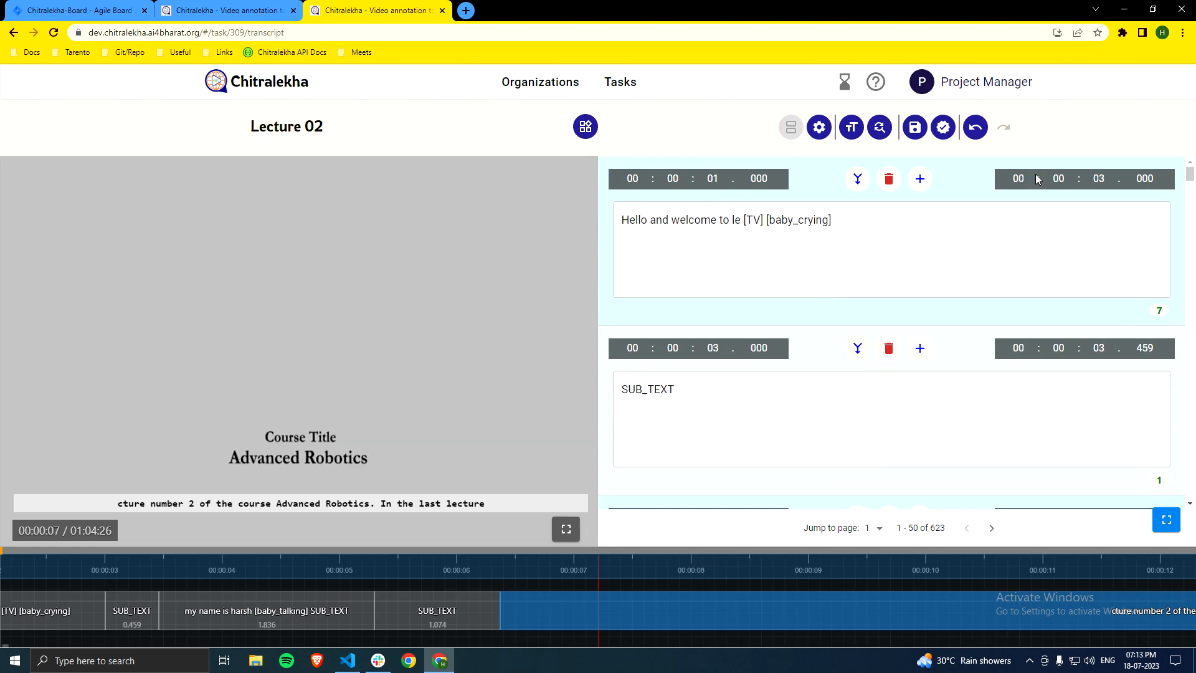
scroll(828, 307, down, 4)
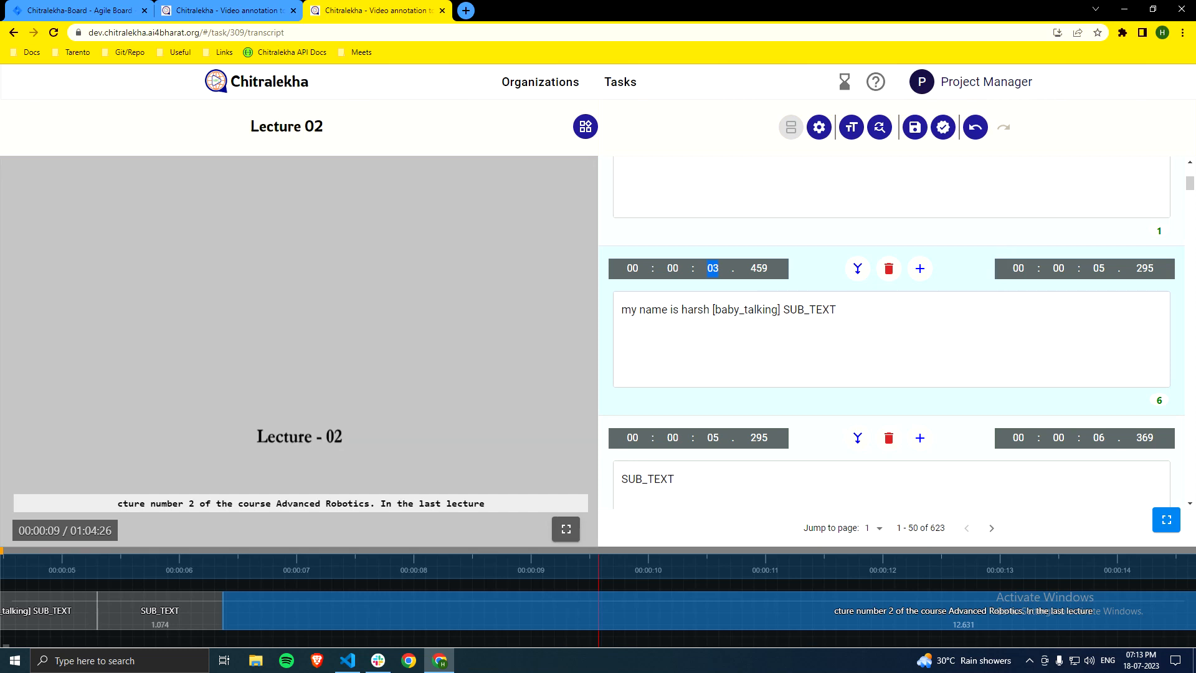
key(Up)
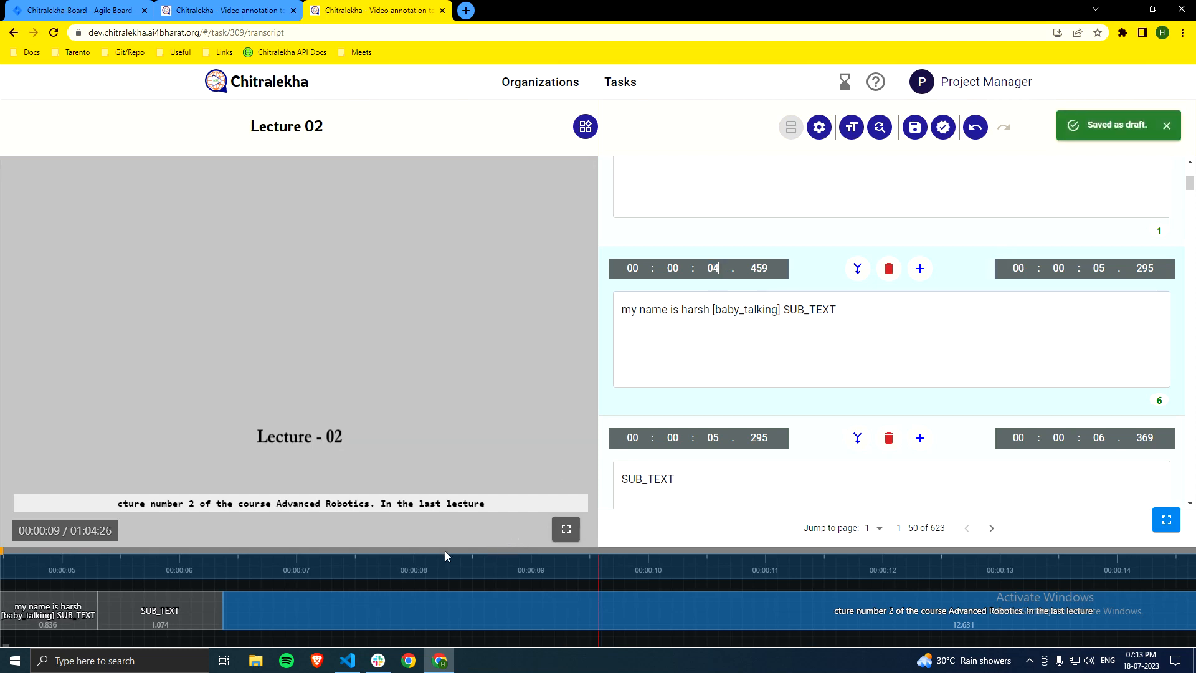
click(48, 611)
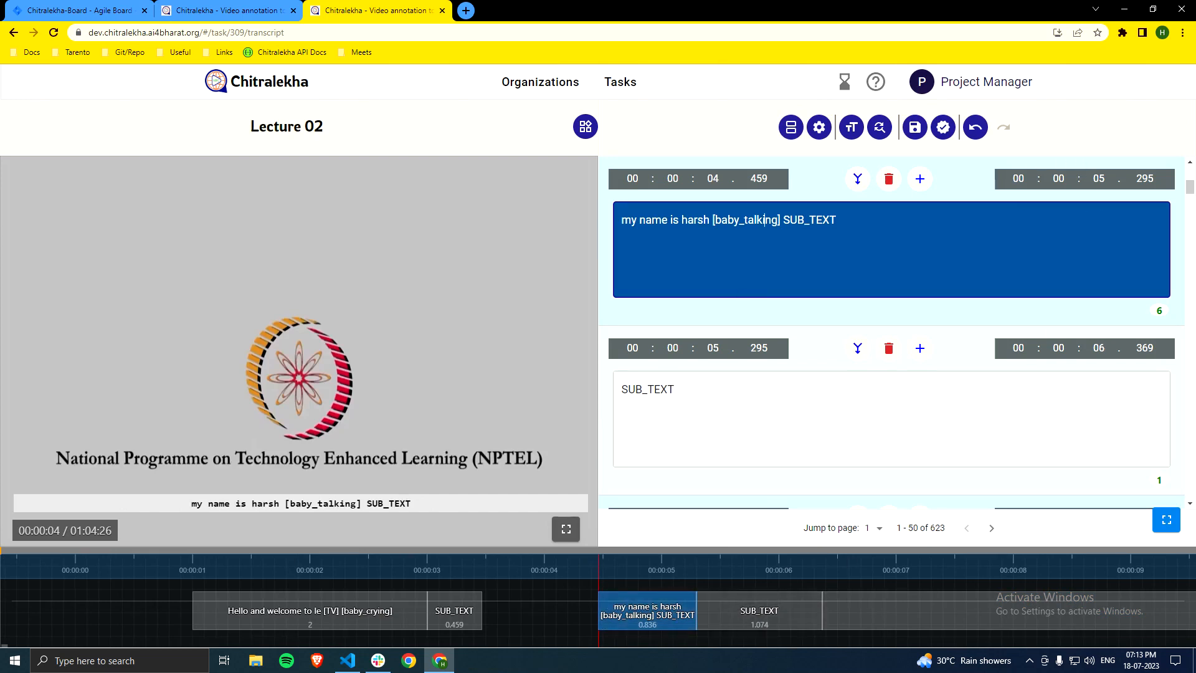
key(ctrl+s)
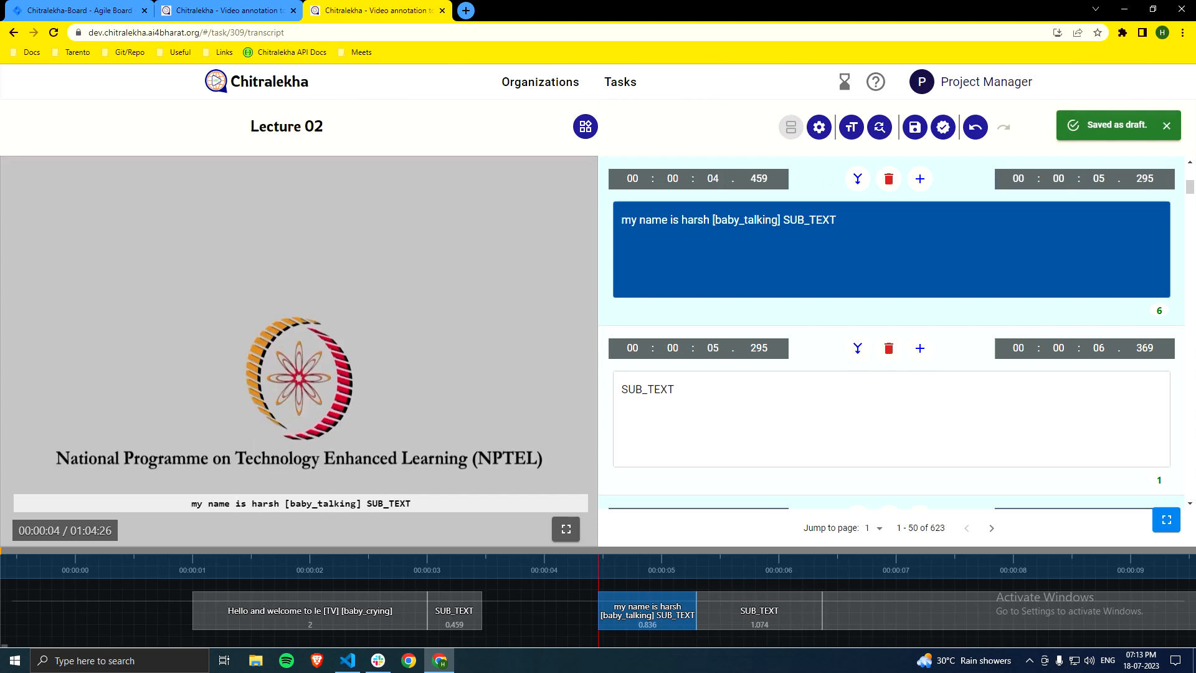
key(Tab)
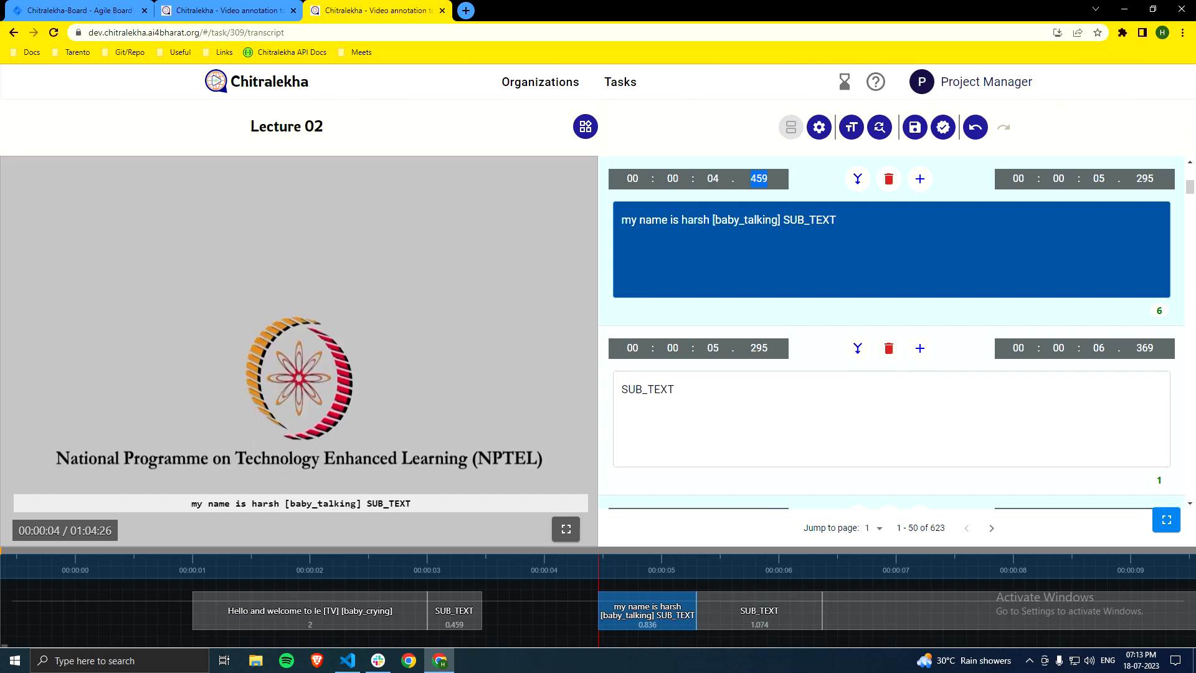
text(000)
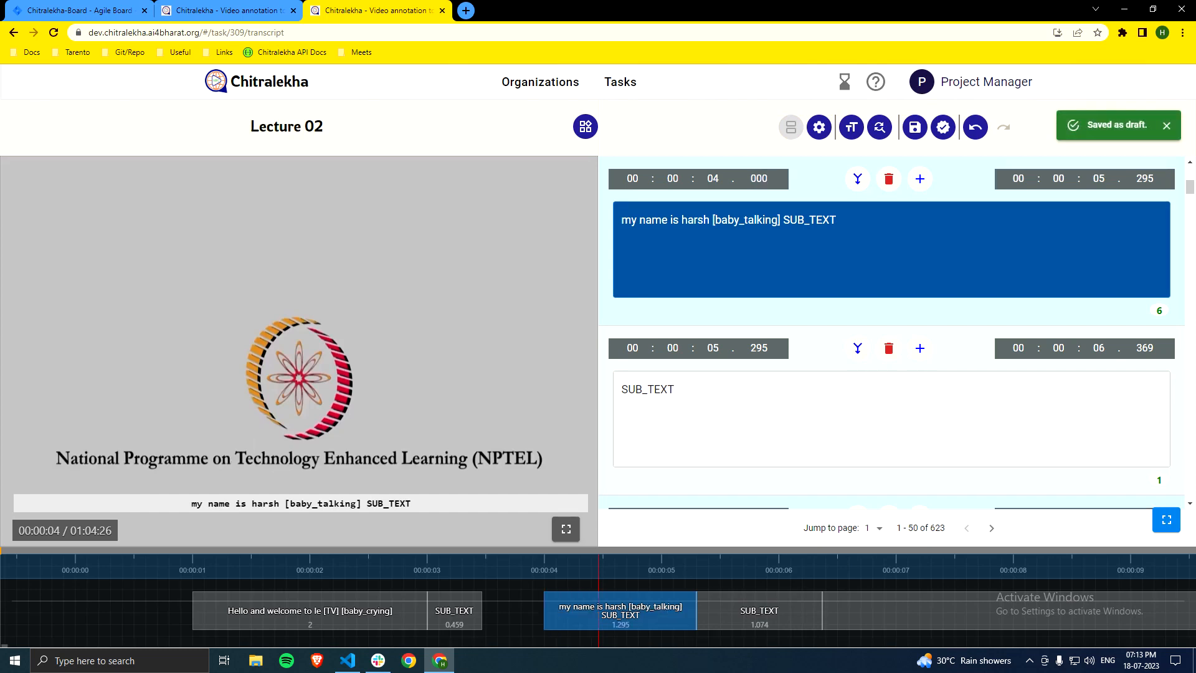
Step: Resize the [baby_talking] block on the timeline, pulling its start slightly earlier and its end nearly to the end of the following segment
scroll(1012, 323, up, 3)
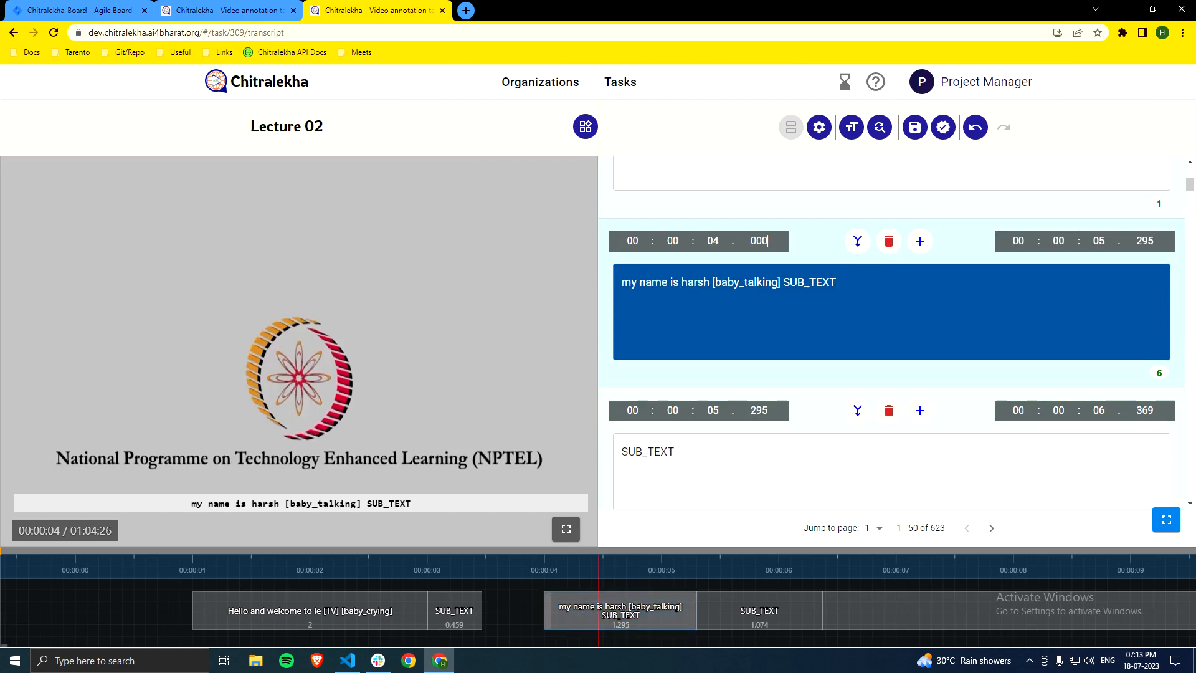
drag(544, 610, 539, 610)
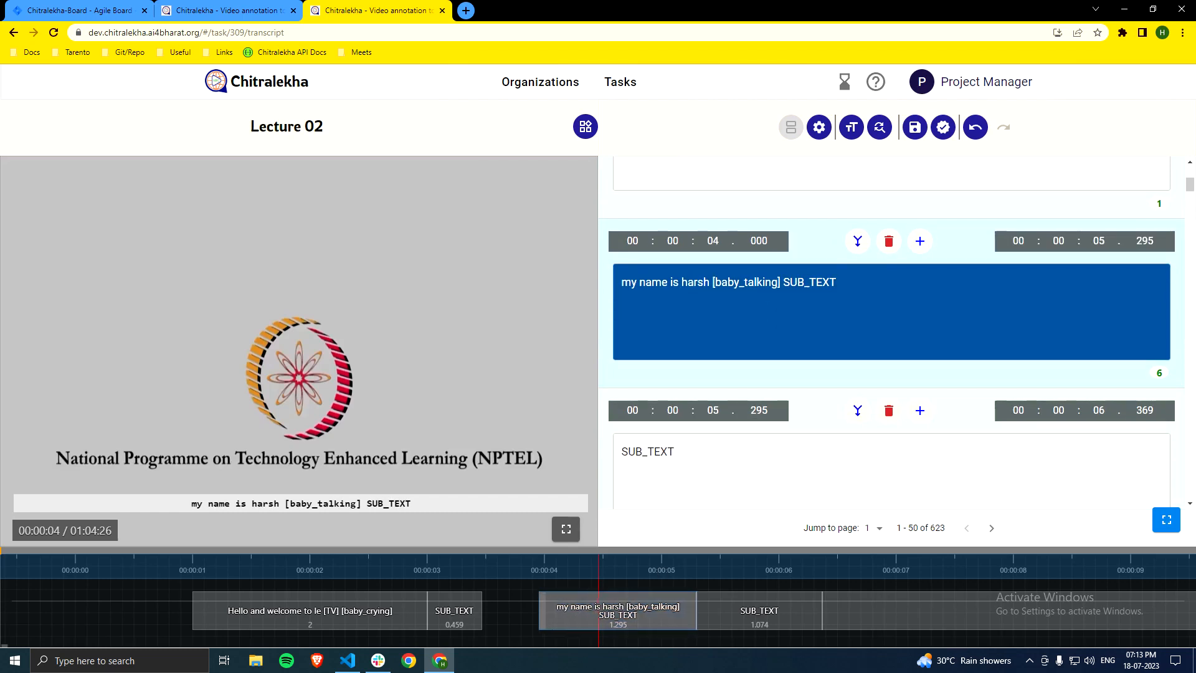
drag(696, 611, 818, 609)
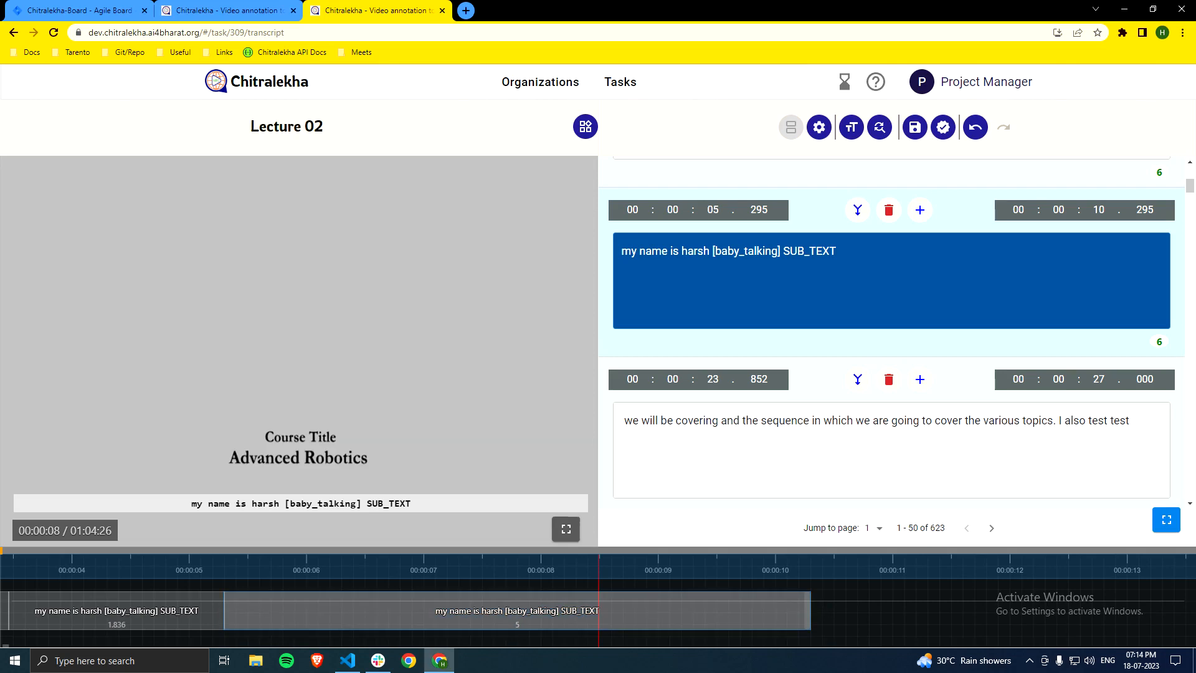
Step: Resize the second [baby_talking] block to span about 00:00:07.000 to 00:00:11.379, and shift the whole block about one second later
drag(810, 611, 938, 610)
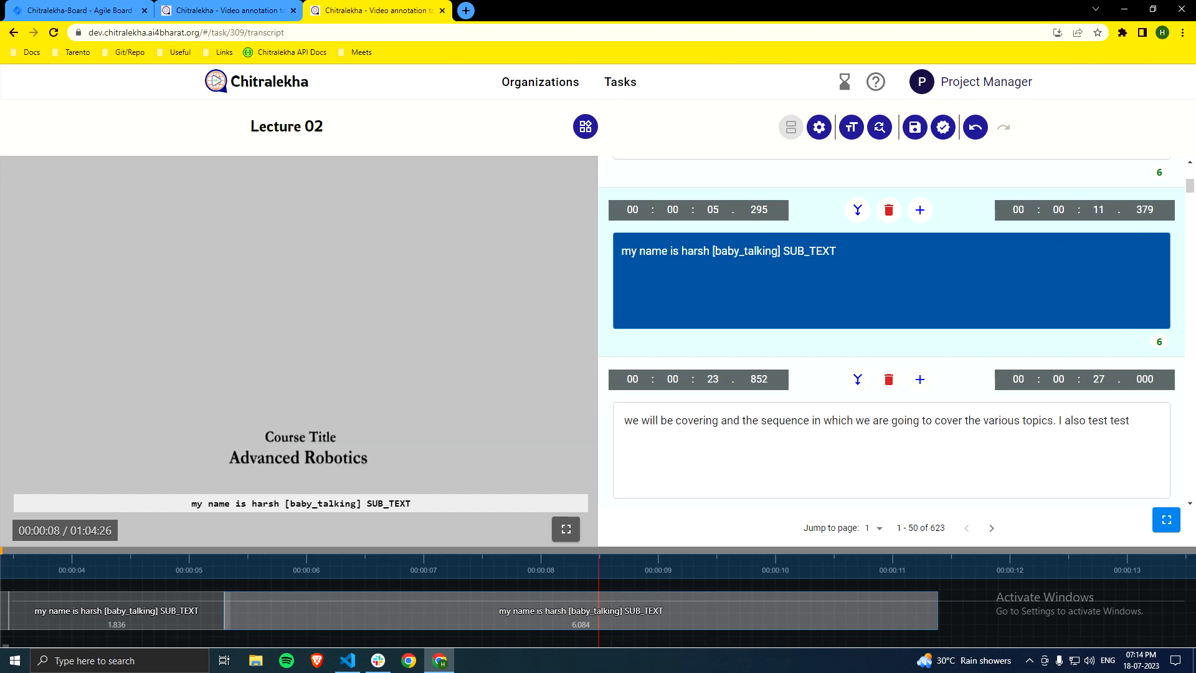
drag(225, 610, 423, 611)
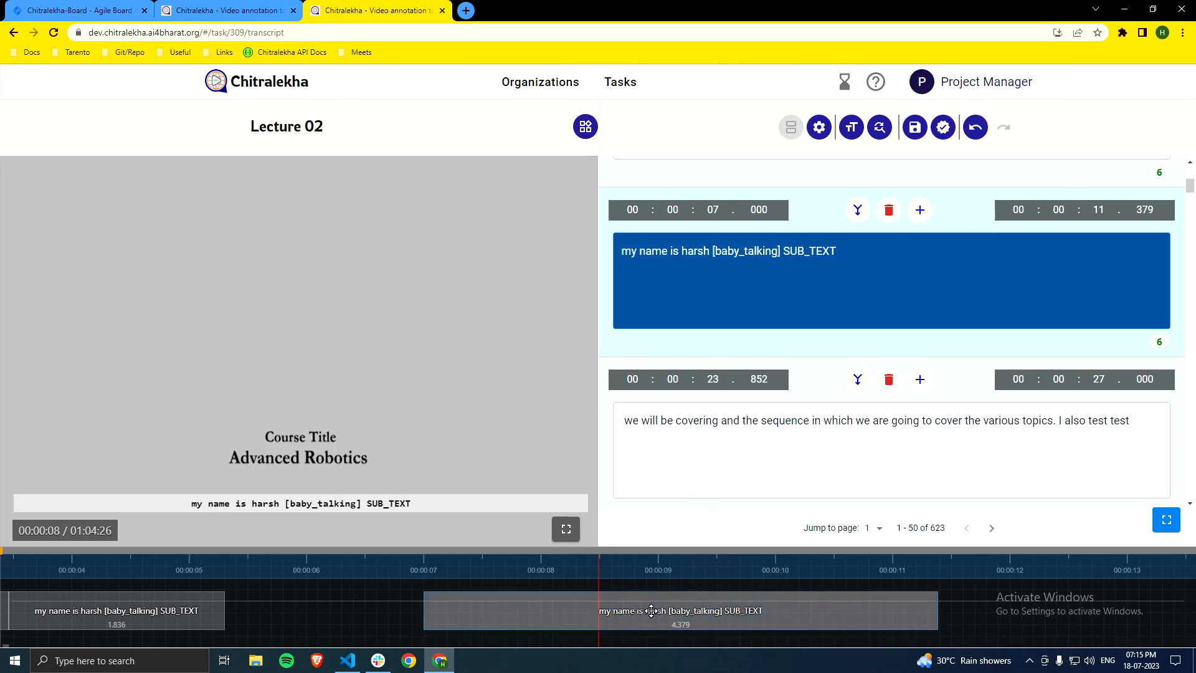
drag(651, 611, 769, 608)
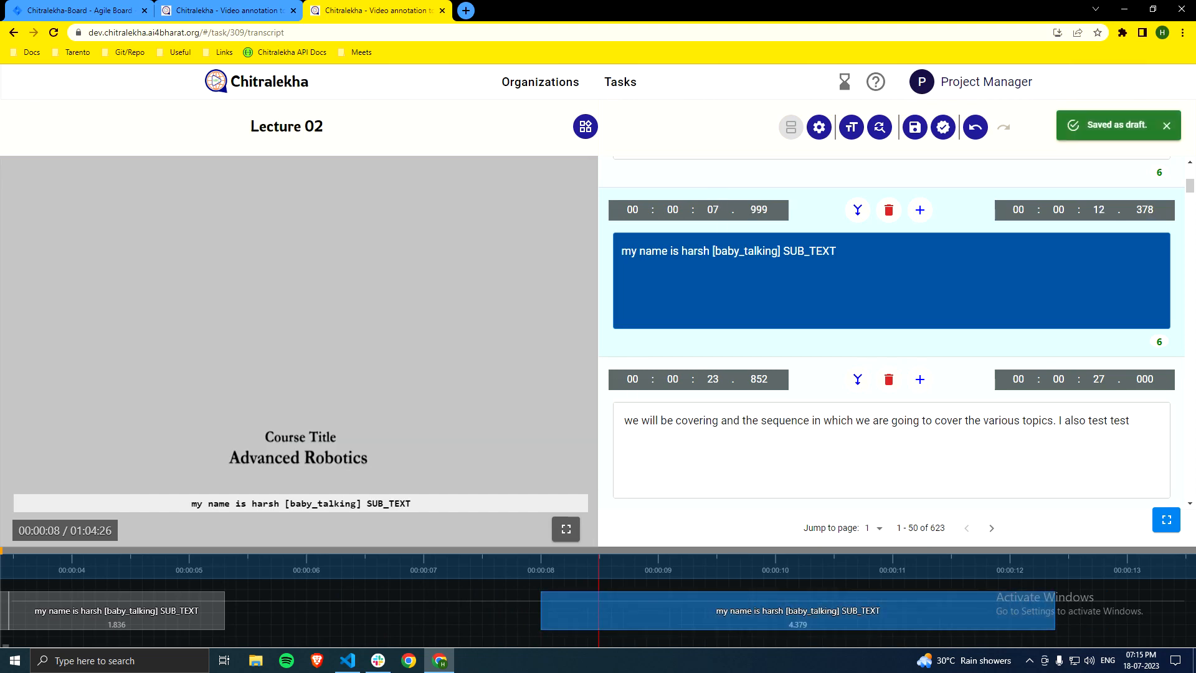
Step: Scrub the timeline forward from the second [baby_talking] subtitle through the empty stretch to the next subtitle near 00:00:24
drag(779, 566, 605, 569)
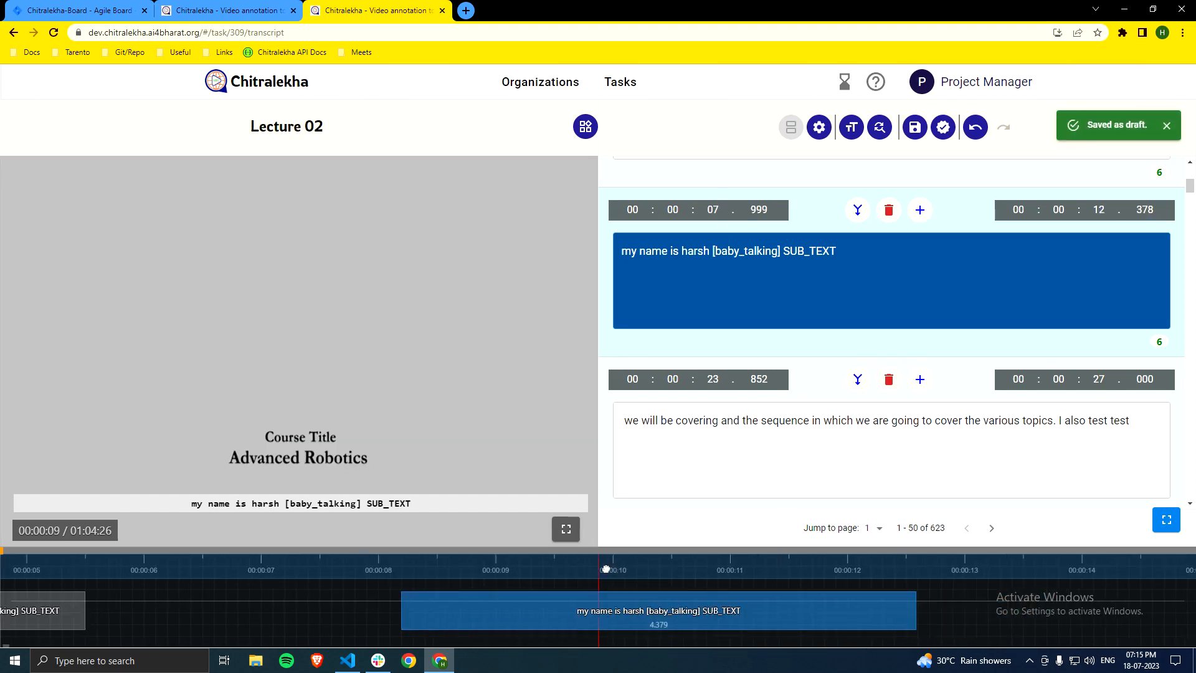
drag(896, 564, 506, 577)
drag(750, 564, 389, 565)
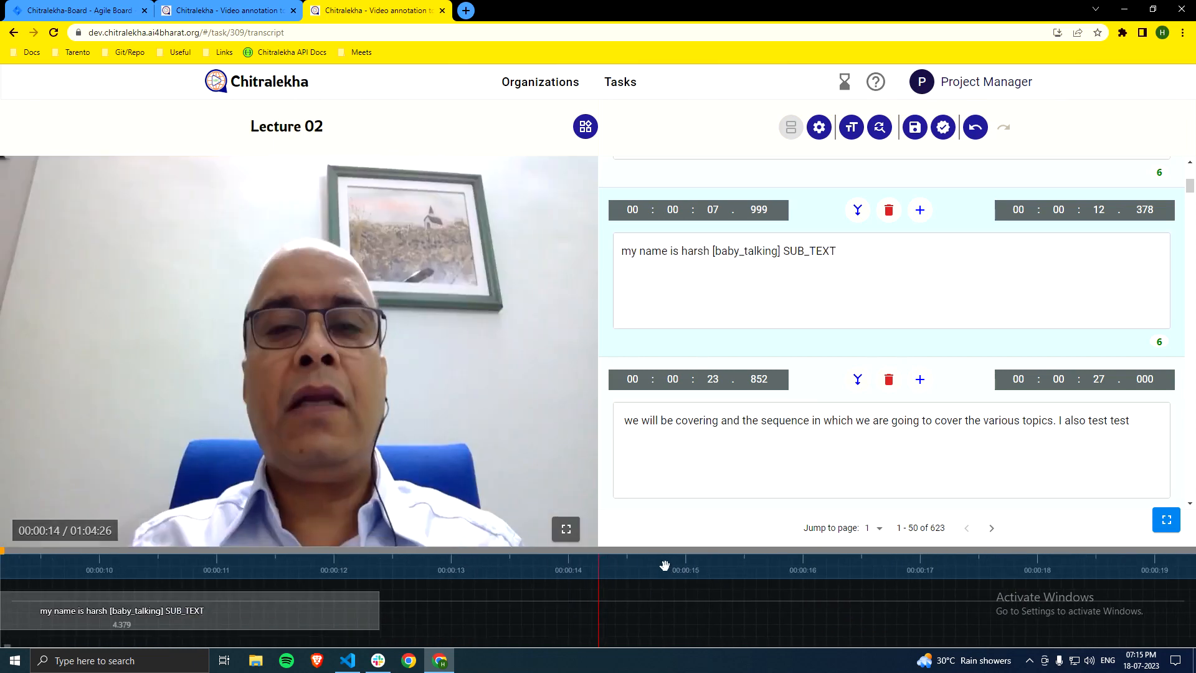
drag(737, 574, 494, 568)
drag(777, 568, 499, 572)
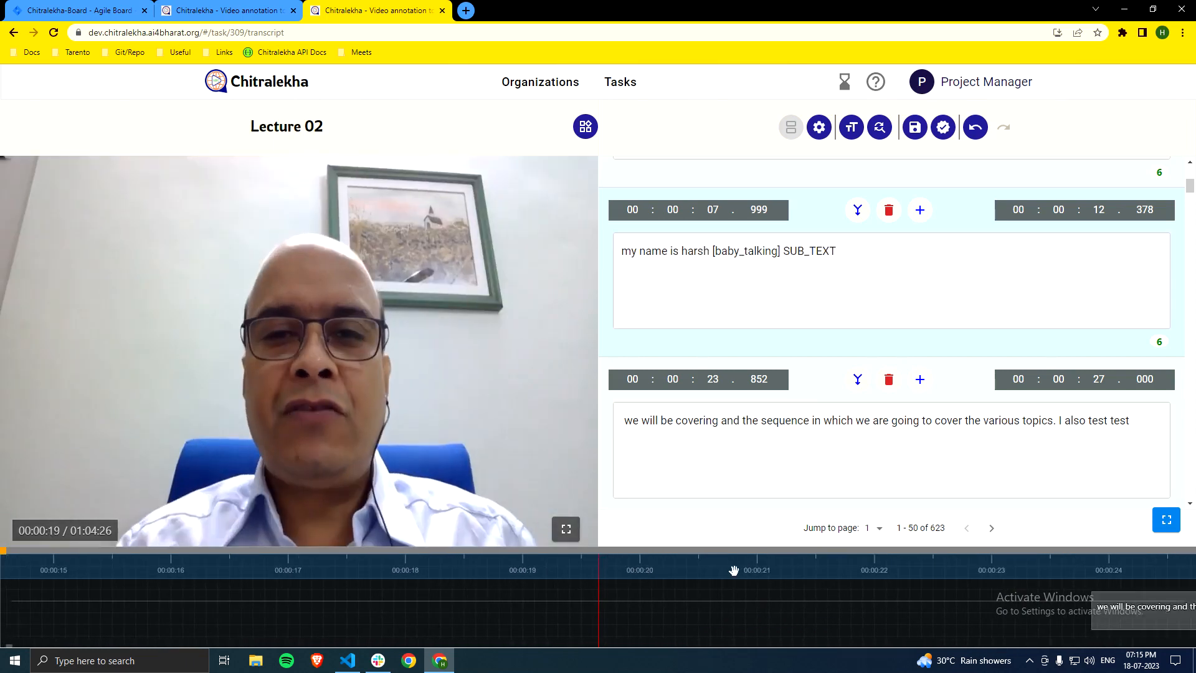
drag(734, 569, 440, 569)
drag(726, 563, 417, 565)
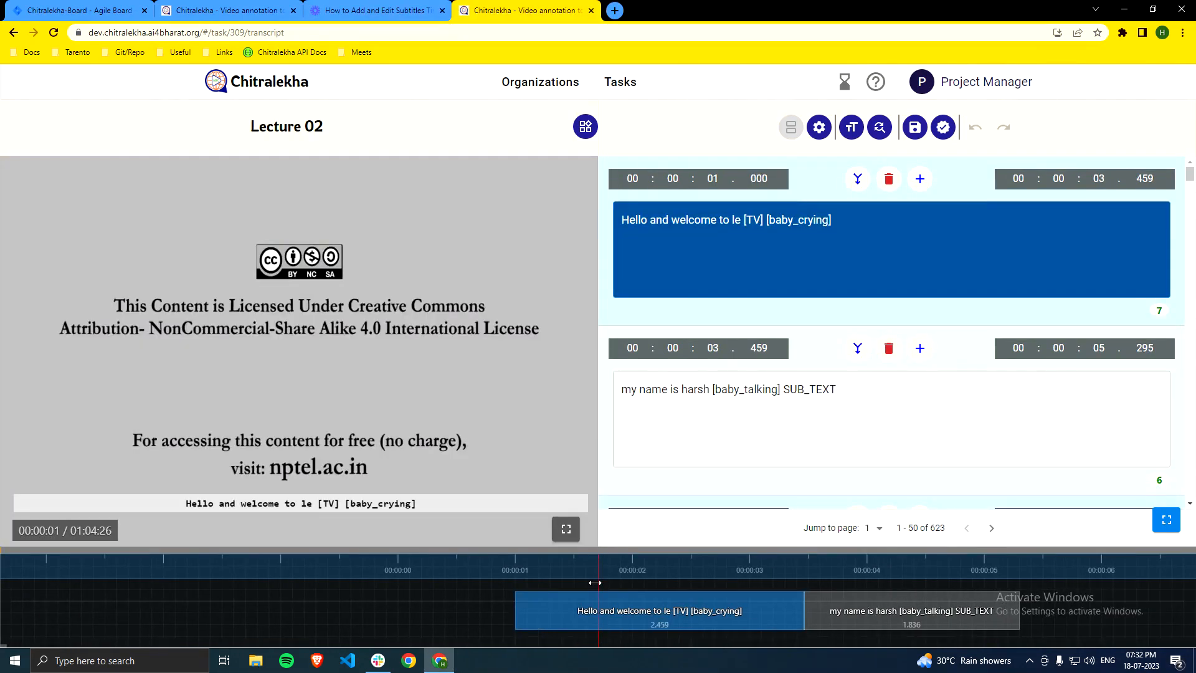
Step: Scrub forward from the first subtitle, and jump playback to the "we will be covering" subtitle by selecting its text
click(897, 560)
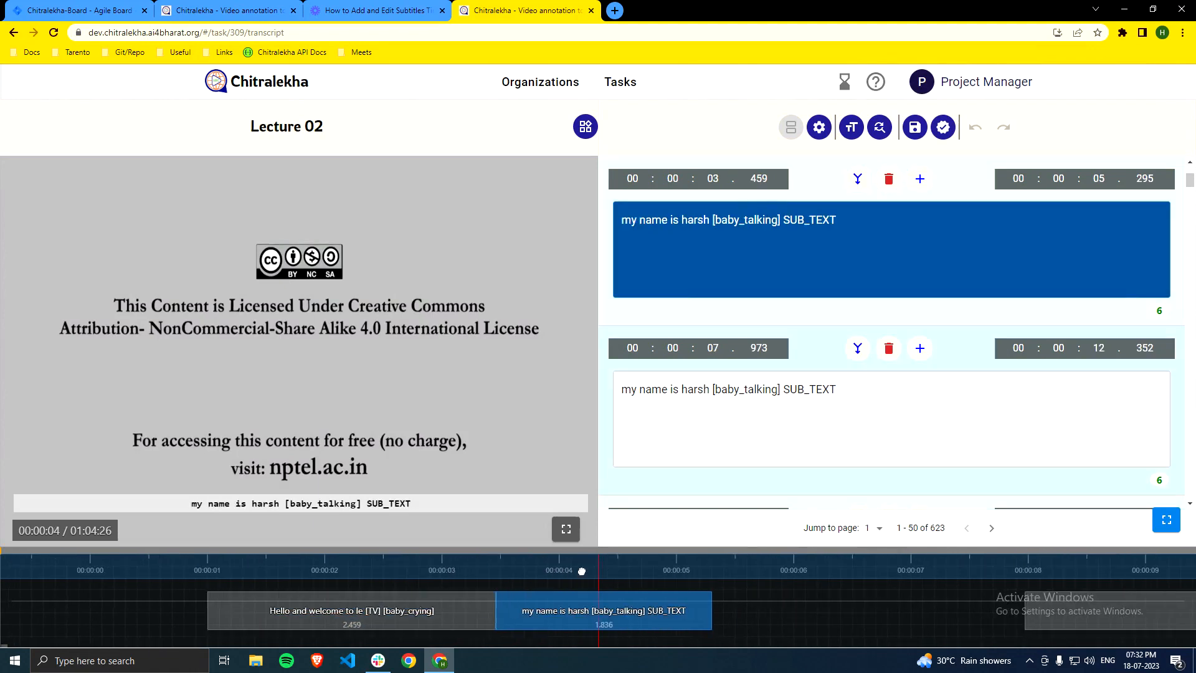
drag(787, 571, 577, 571)
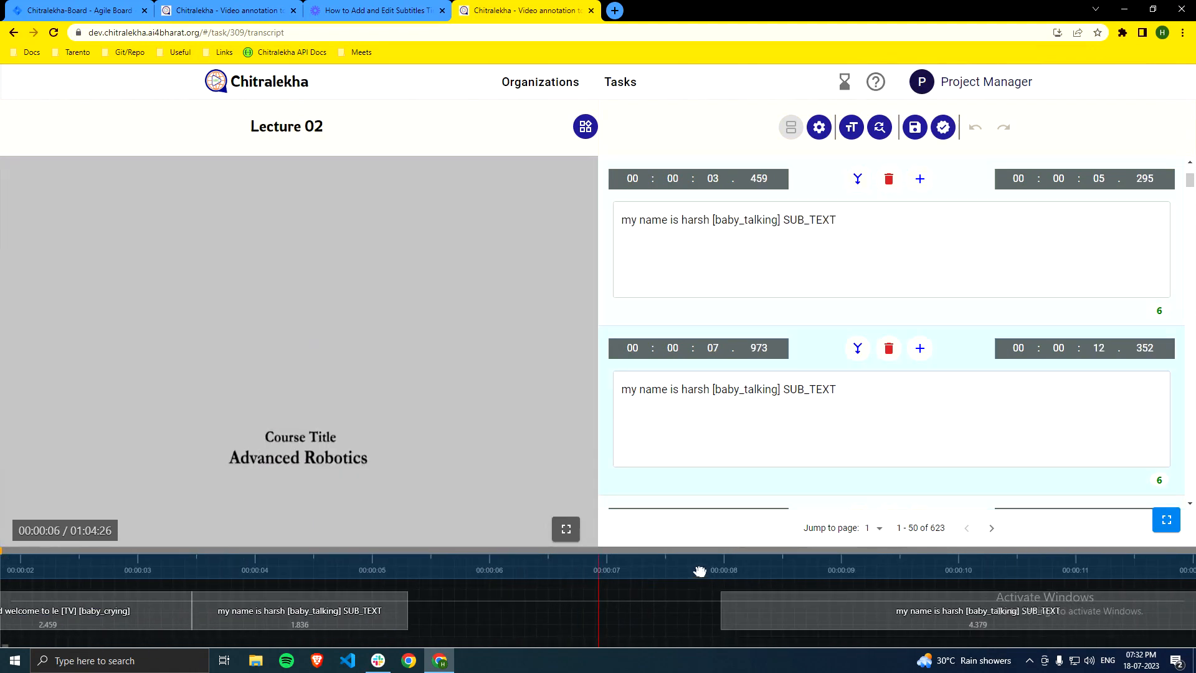
drag(697, 571, 451, 567)
drag(737, 566, 606, 569)
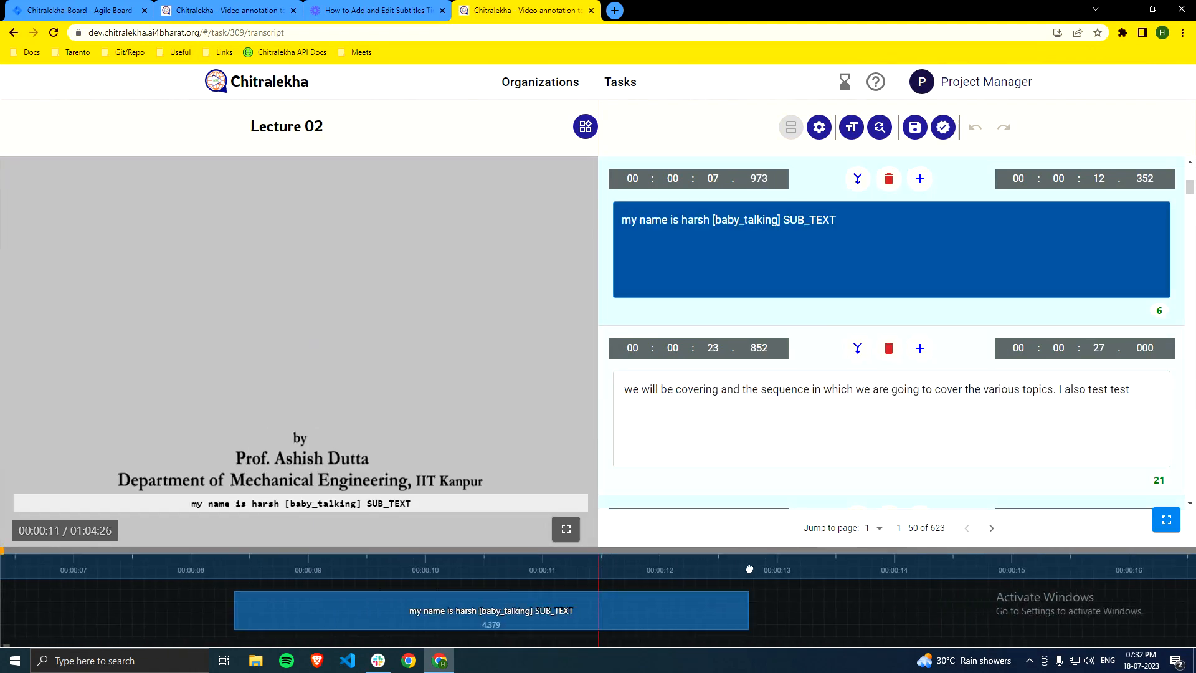
drag(1153, 569, 806, 569)
drag(897, 568, 486, 571)
click(879, 420)
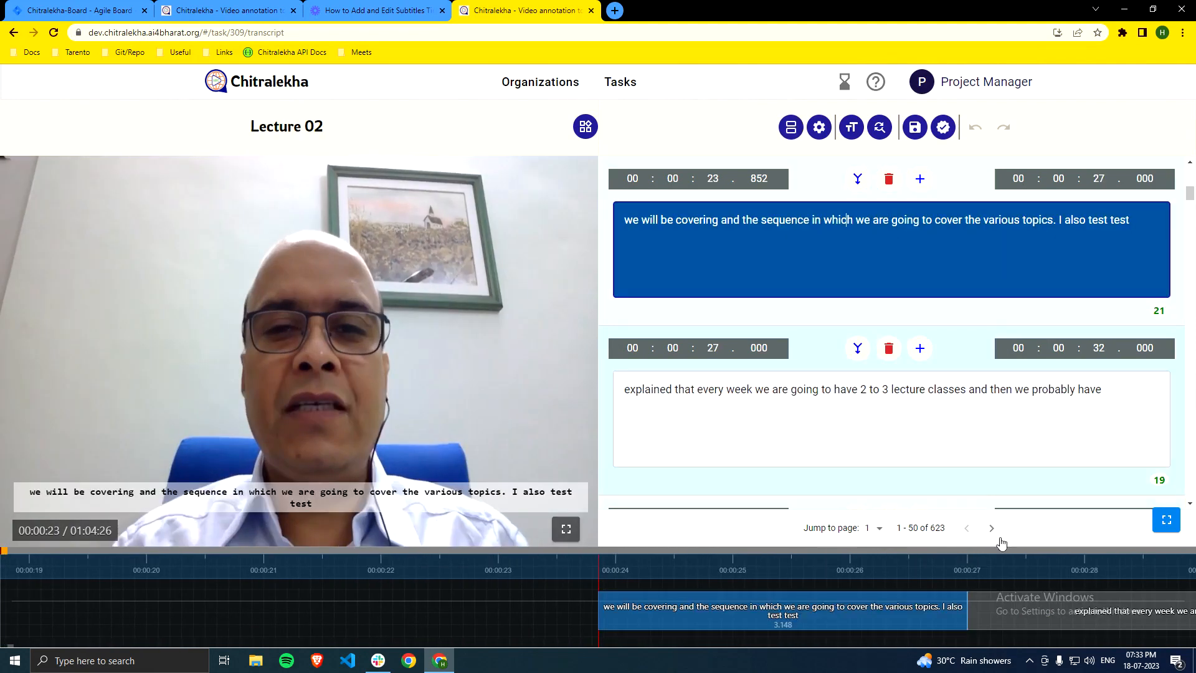
Step: Move the playhead to about 00:00:28 in the "explained that every week" subtitle and check its neighbours in the subtitle list
drag(999, 561, 705, 576)
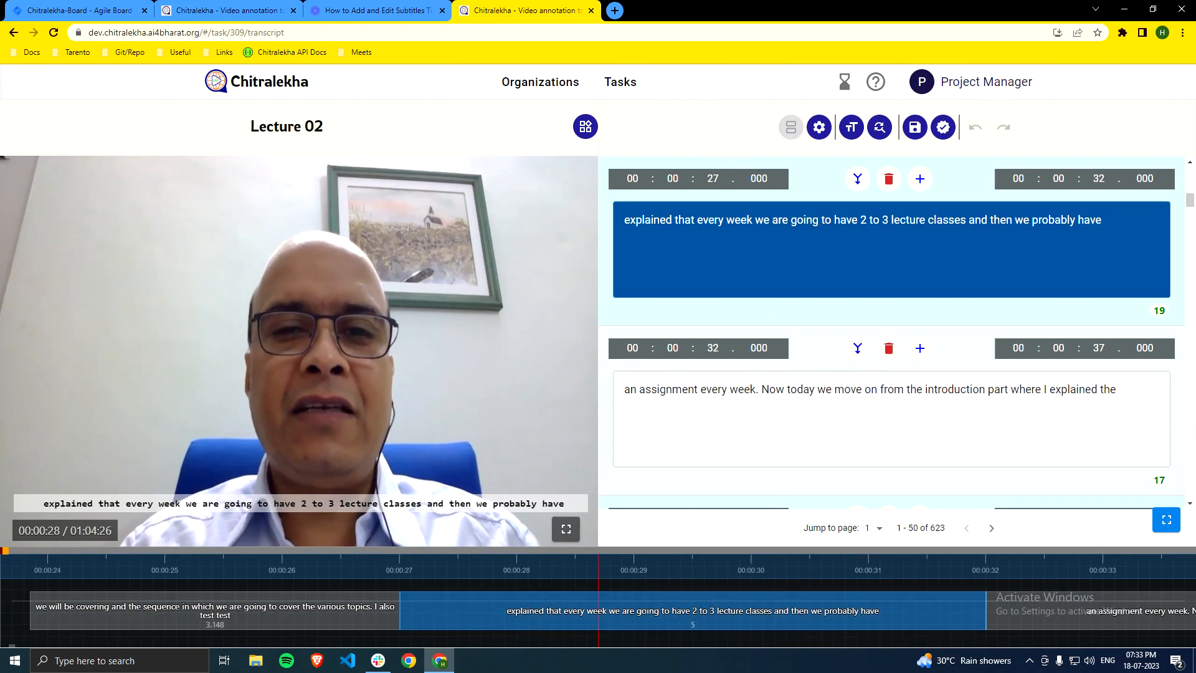
scroll(891, 331, up, 4)
scroll(817, 264, down, 2)
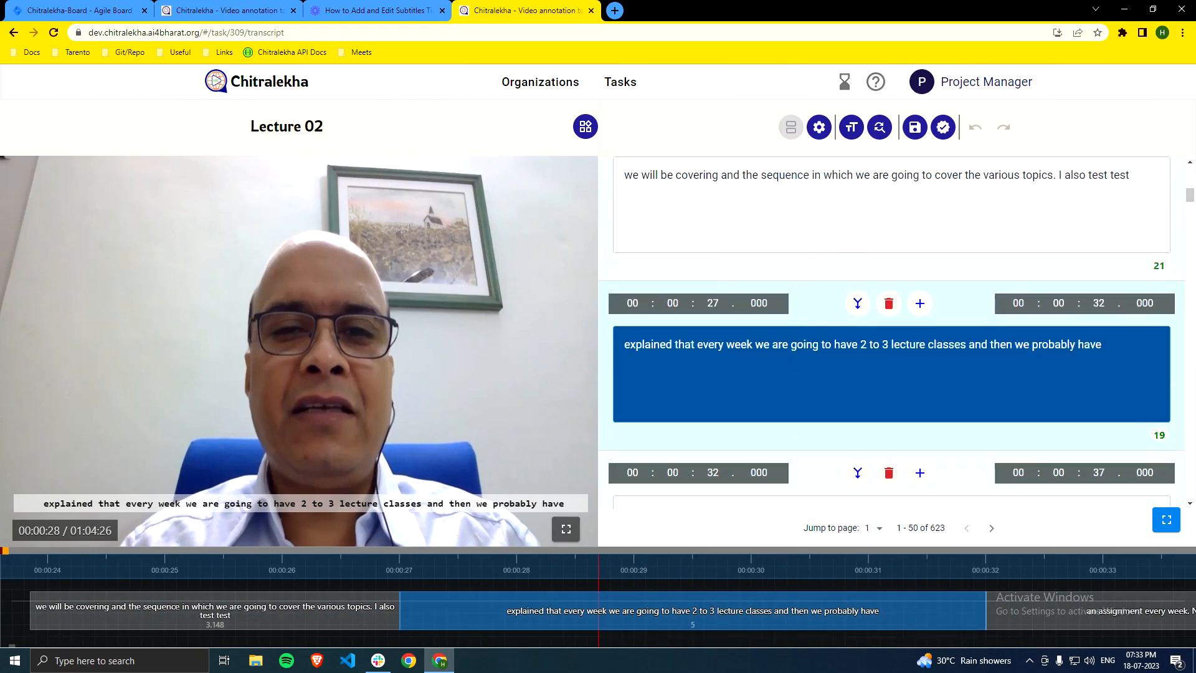
Step: Try to move the "explained that every week" block earlier on the timeline so it overlaps the preceding "we will be covering" block
drag(707, 572, 835, 571)
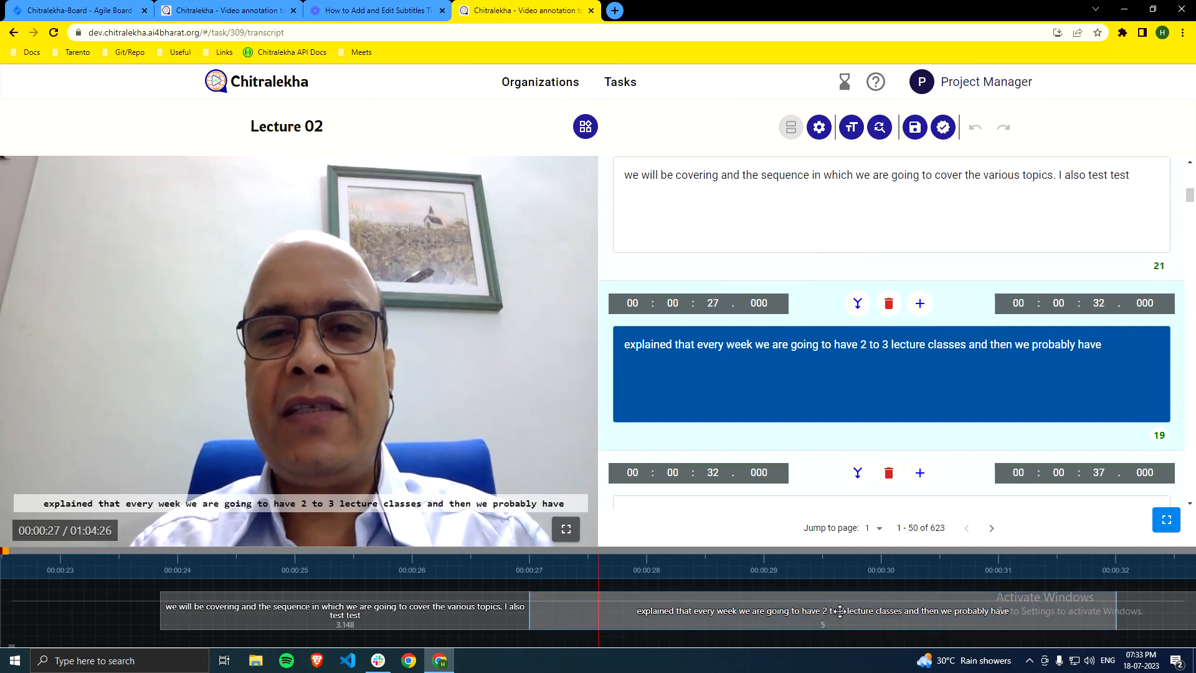
drag(840, 610, 582, 610)
drag(835, 610, 553, 611)
drag(915, 612, 546, 625)
drag(843, 612, 700, 644)
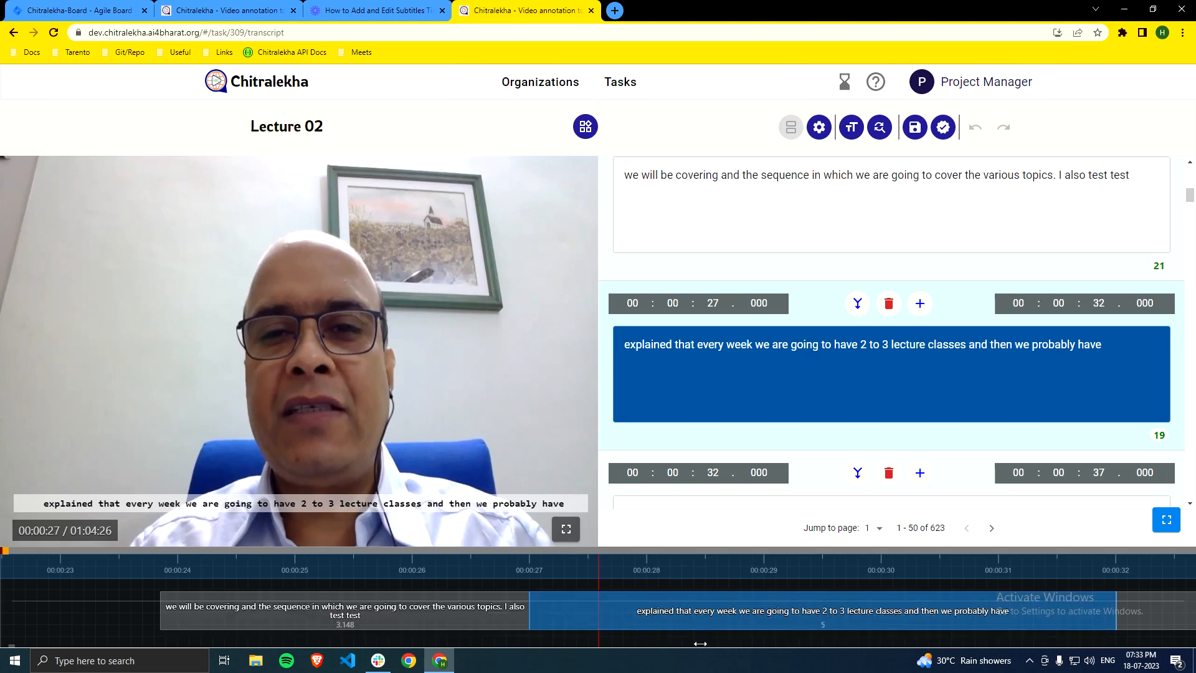
mouse_move(429, 612)
mouse_down()
mouse_move(934, 611)
mouse_move(424, 617)
mouse_up()
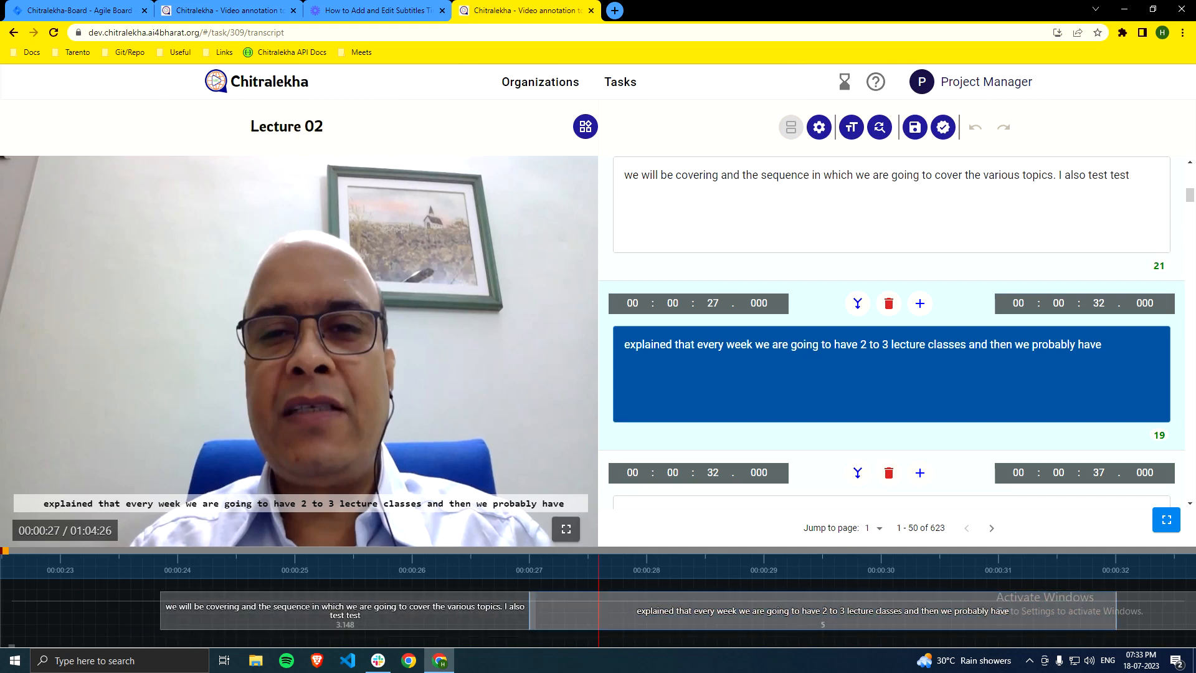
click(681, 607)
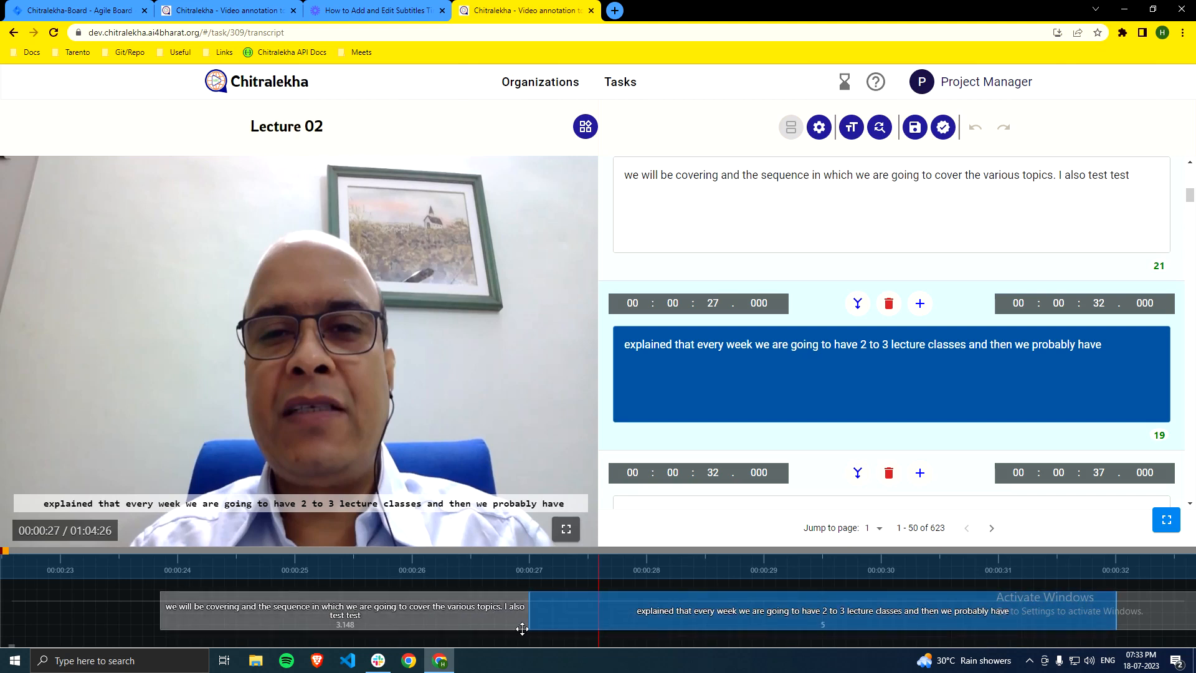
click(450, 615)
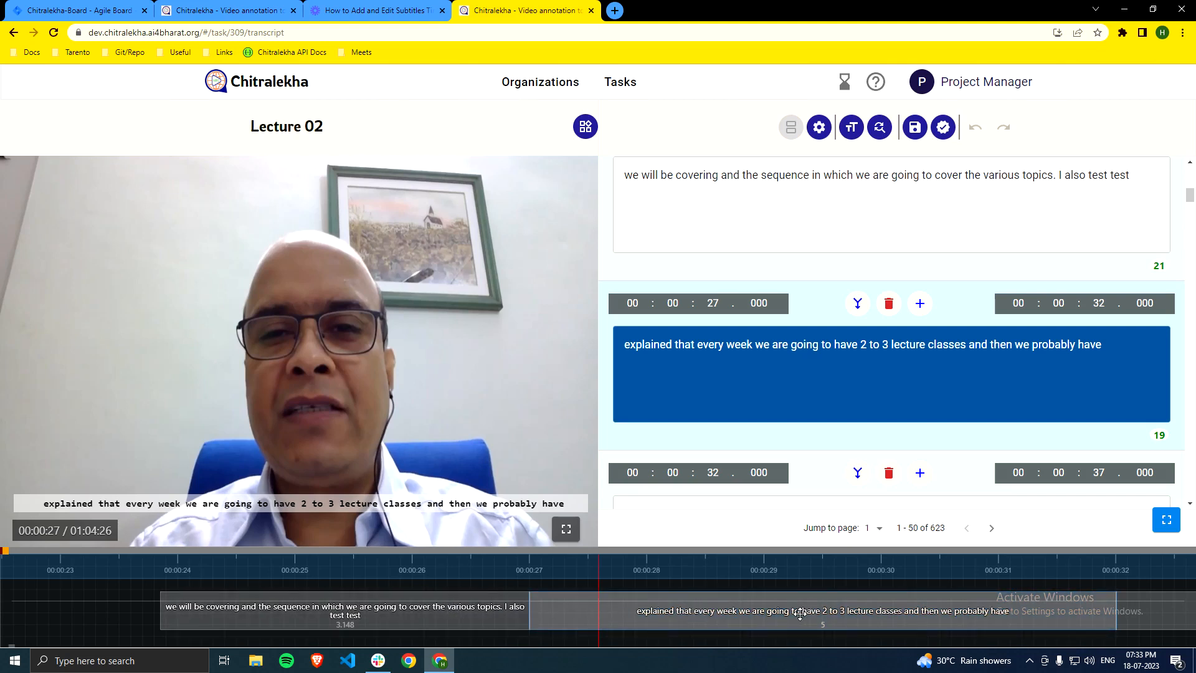
mouse_move(800, 614)
mouse_down()
mouse_move(583, 616)
mouse_move(799, 617)
mouse_up()
click(1071, 619)
Step: Set the start time of the "explained that every week" subtitle to 00:00:28.000 in the subtitle list
scroll(1043, 271, up, 3)
scroll(999, 275, down, 1)
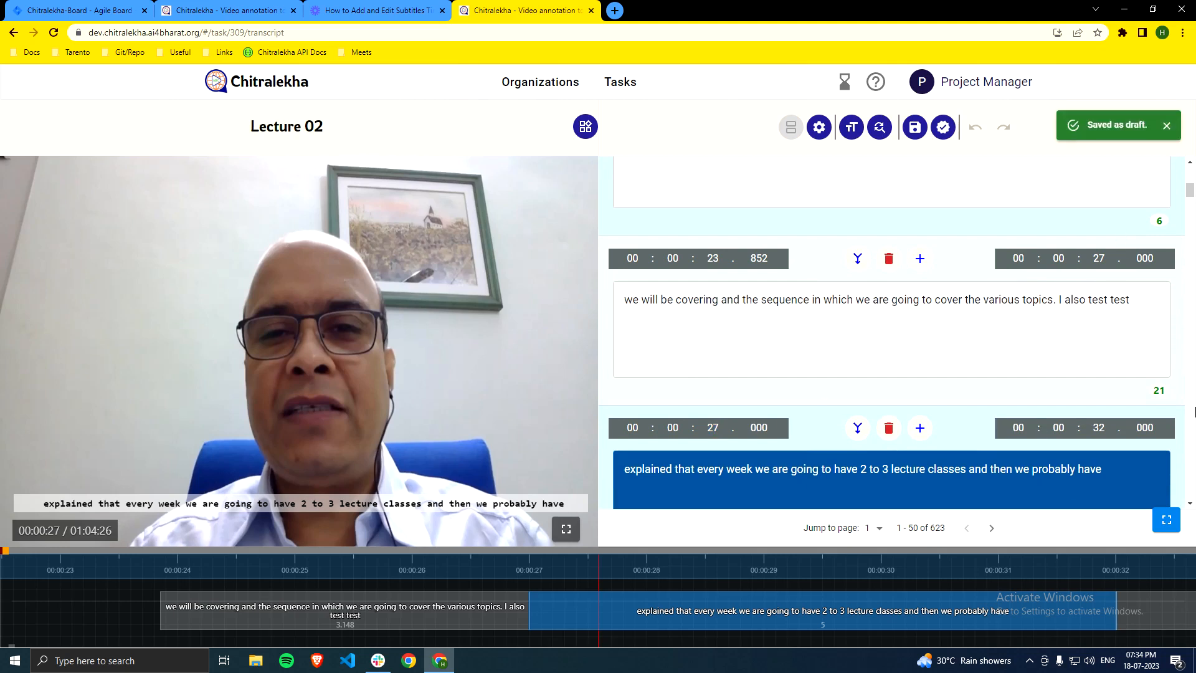
double_click(713, 427)
double_click(712, 427)
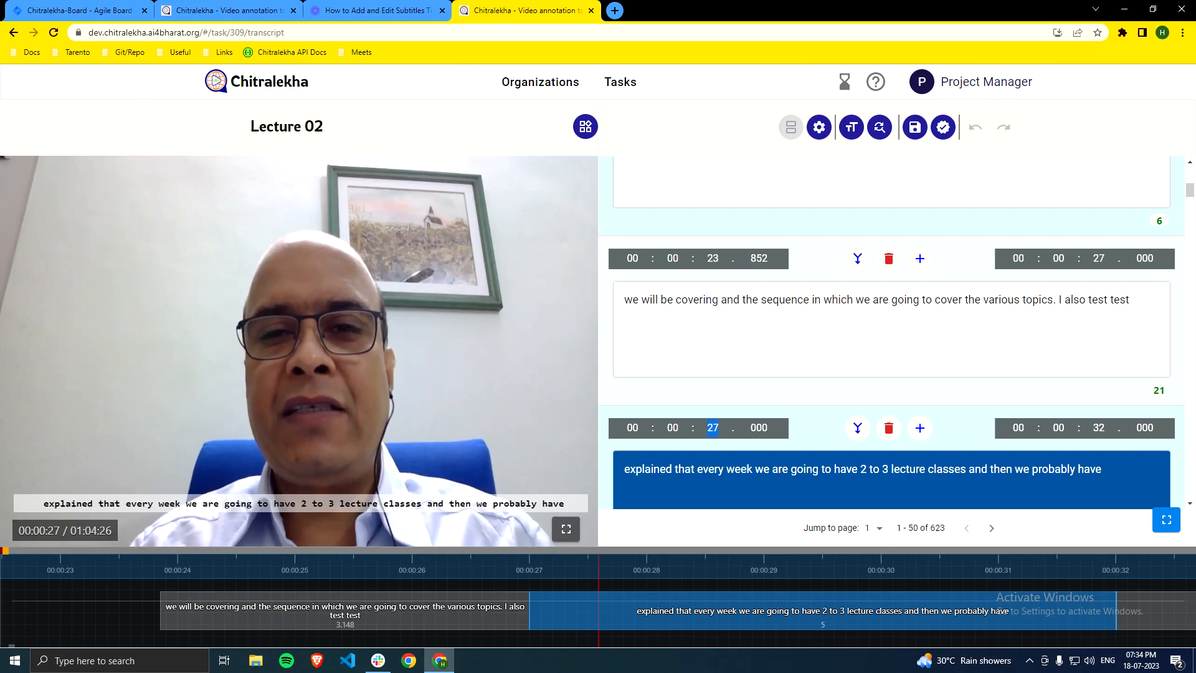
text(28)
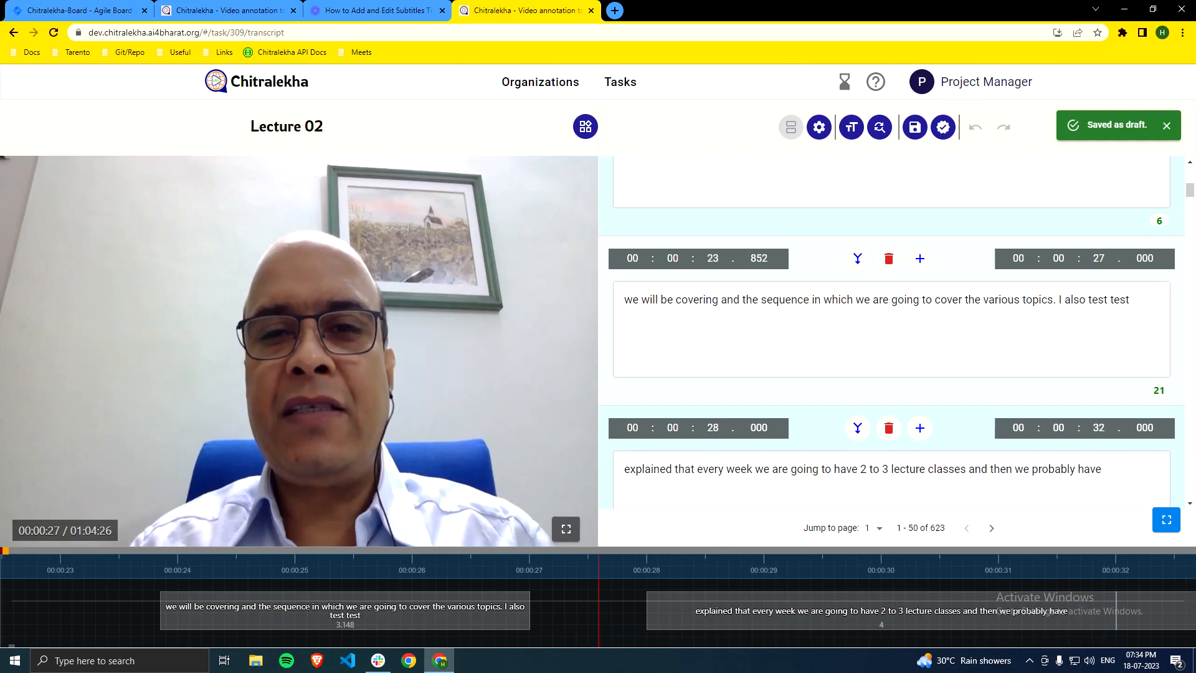
text(28)
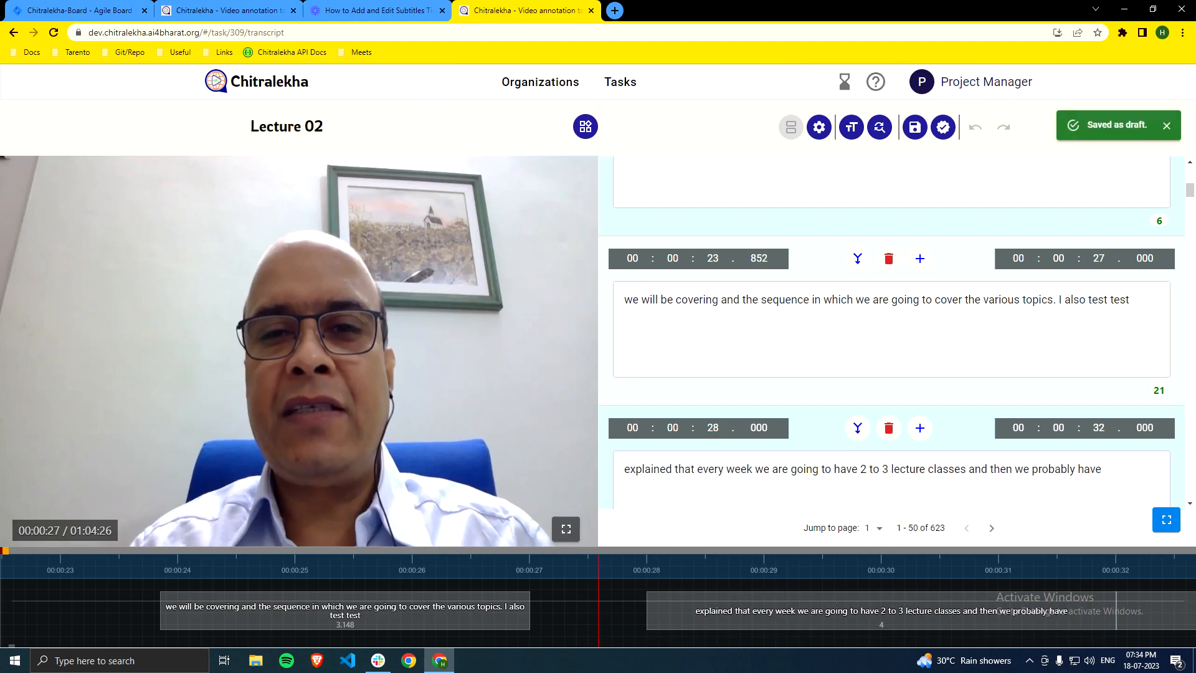